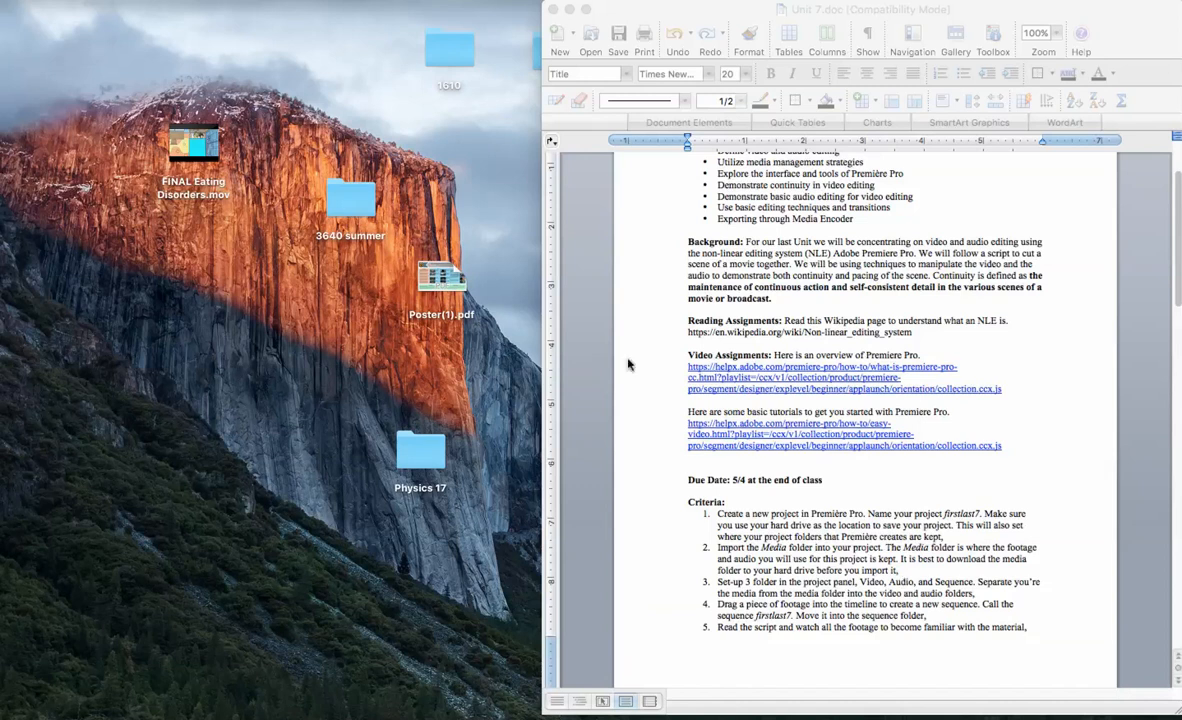
Launch Premiere Pro from the Dock and wait for the Start screen with recent projects
mouse_move(501, 692)
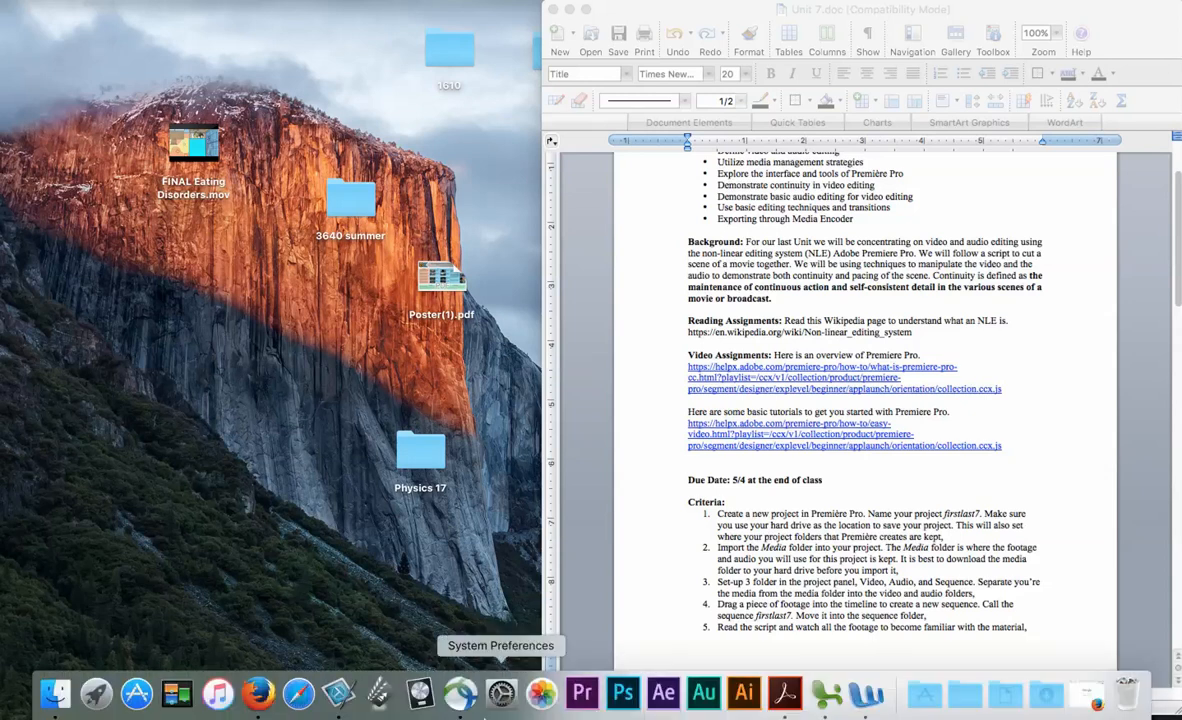
left_click(583, 692)
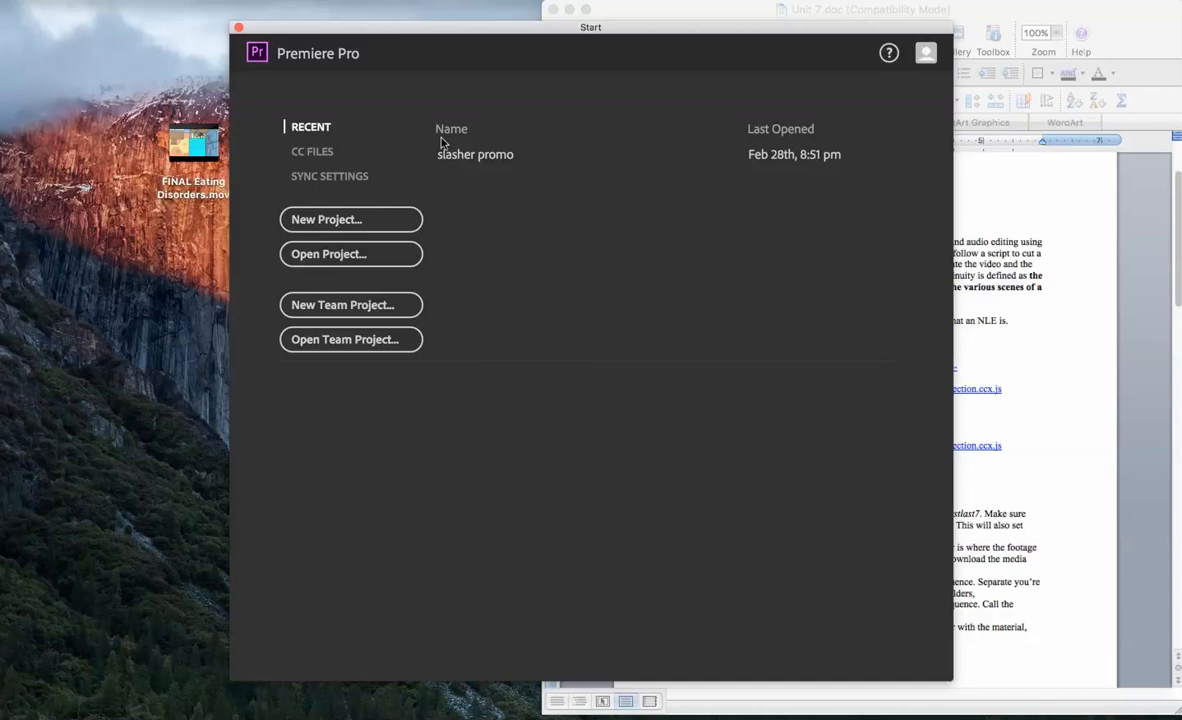
Start a new project and review its General, Scratch Disks and Ingest Settings tabs
left_click(491, 150)
left_click(340, 222)
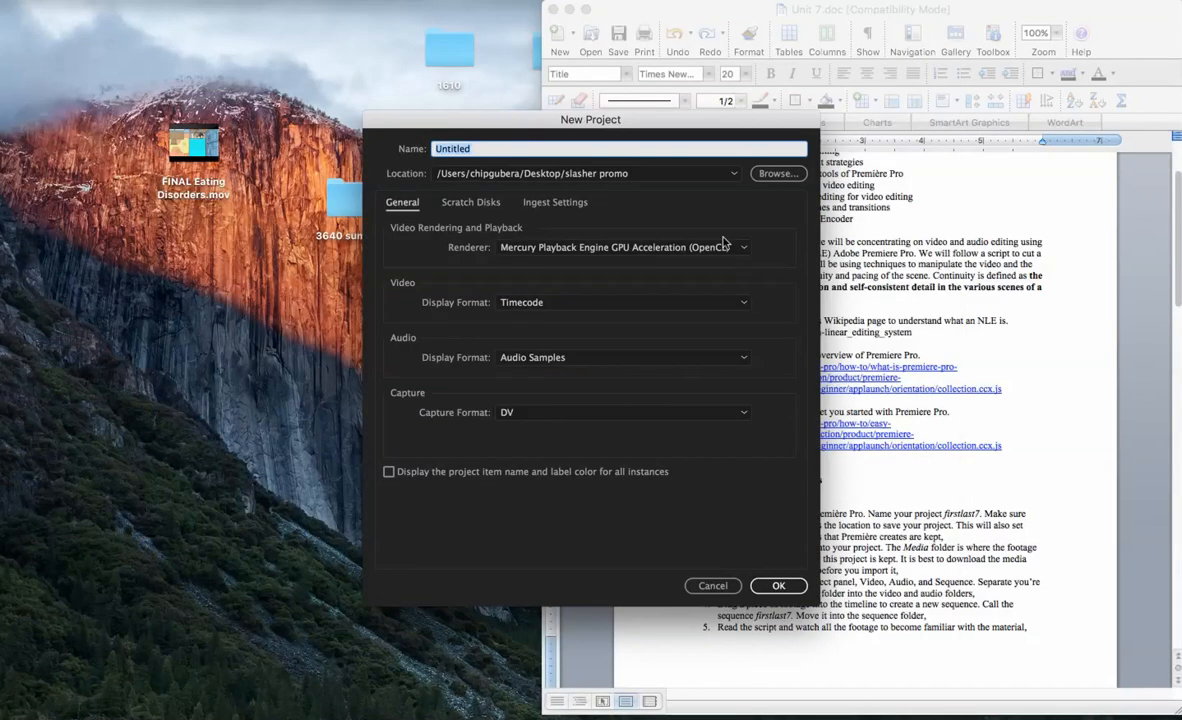
left_click(470, 203)
left_click(555, 203)
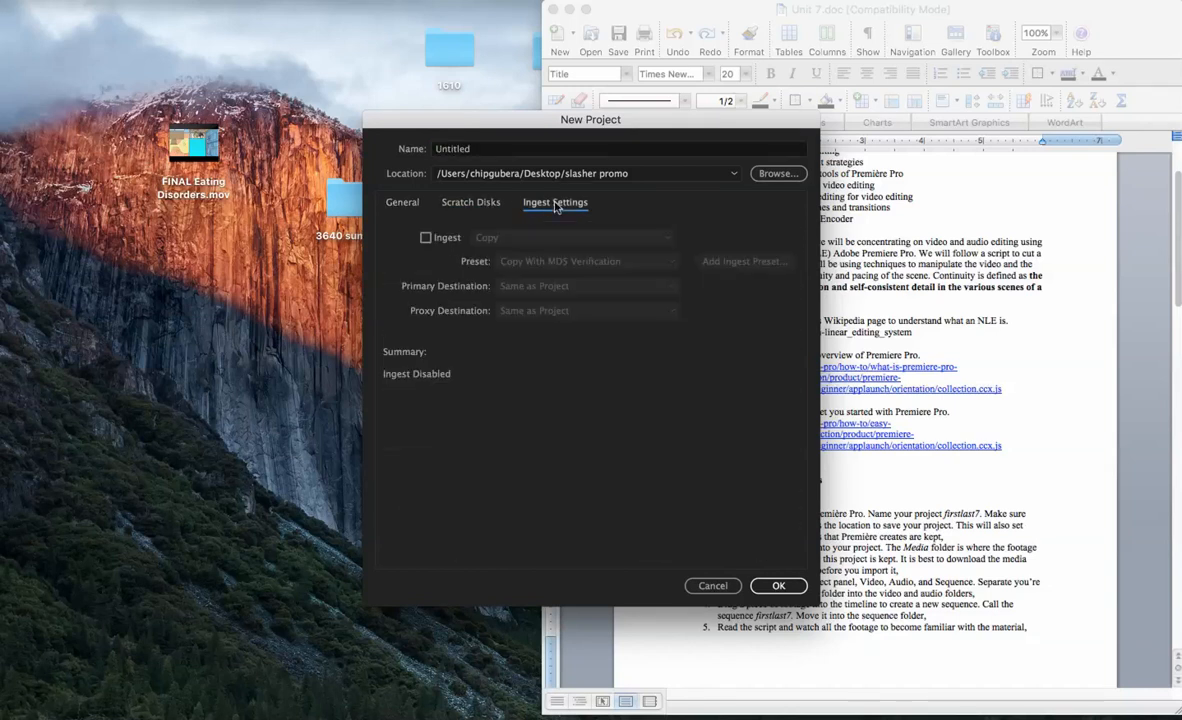
left_click(464, 204)
left_click(406, 204)
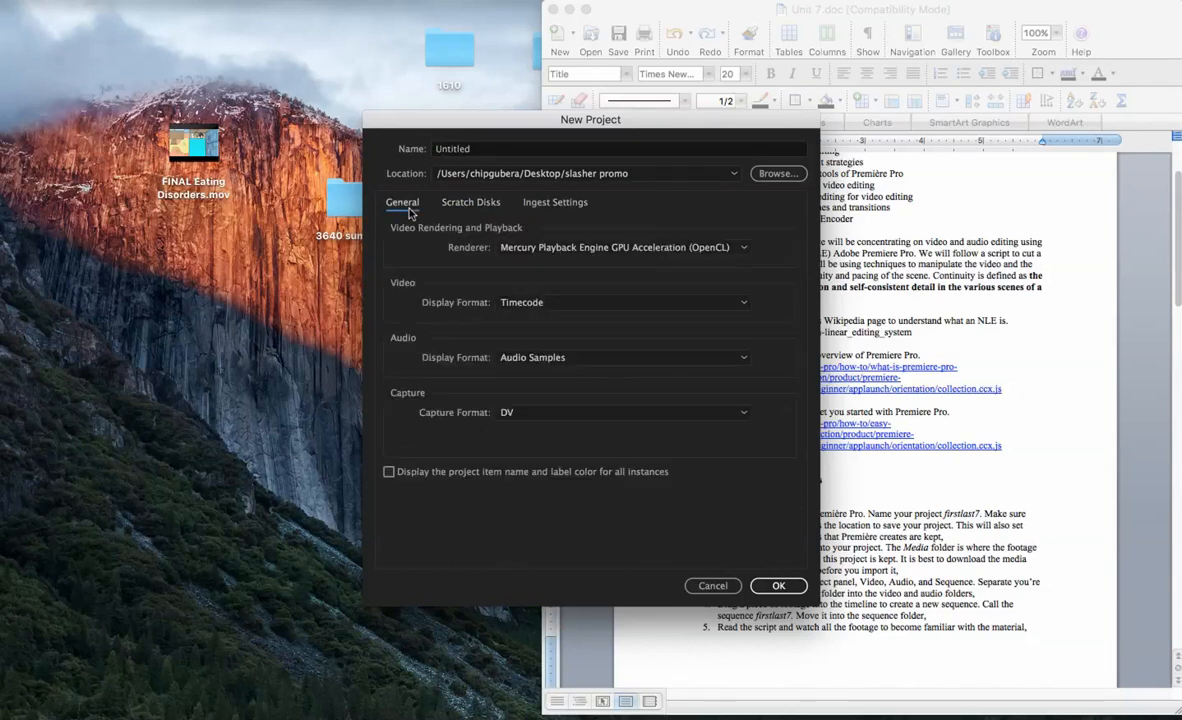
Replace Untitled with the project name: the user's first and last name followed by 7
left_click(480, 149)
left_click_drag(480, 149, 365, 145)
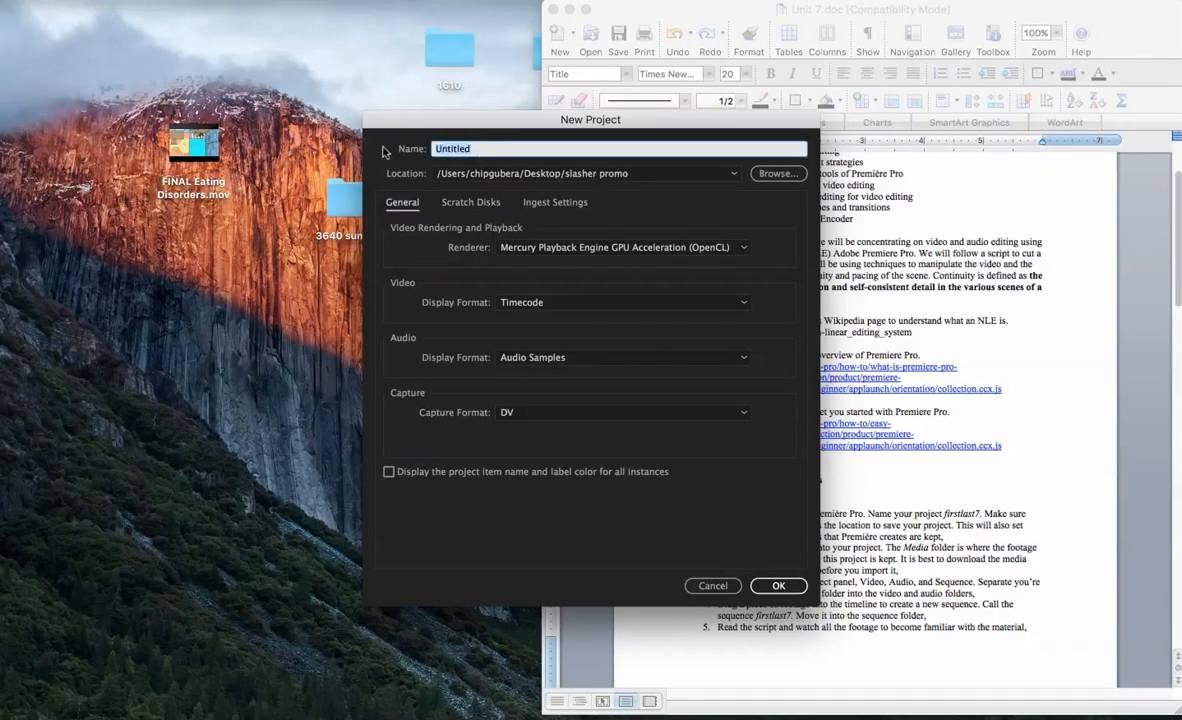
type("ChipGubera7")
Browse the project location to Desktop > 1610 > Unit 7
left_click(786, 178)
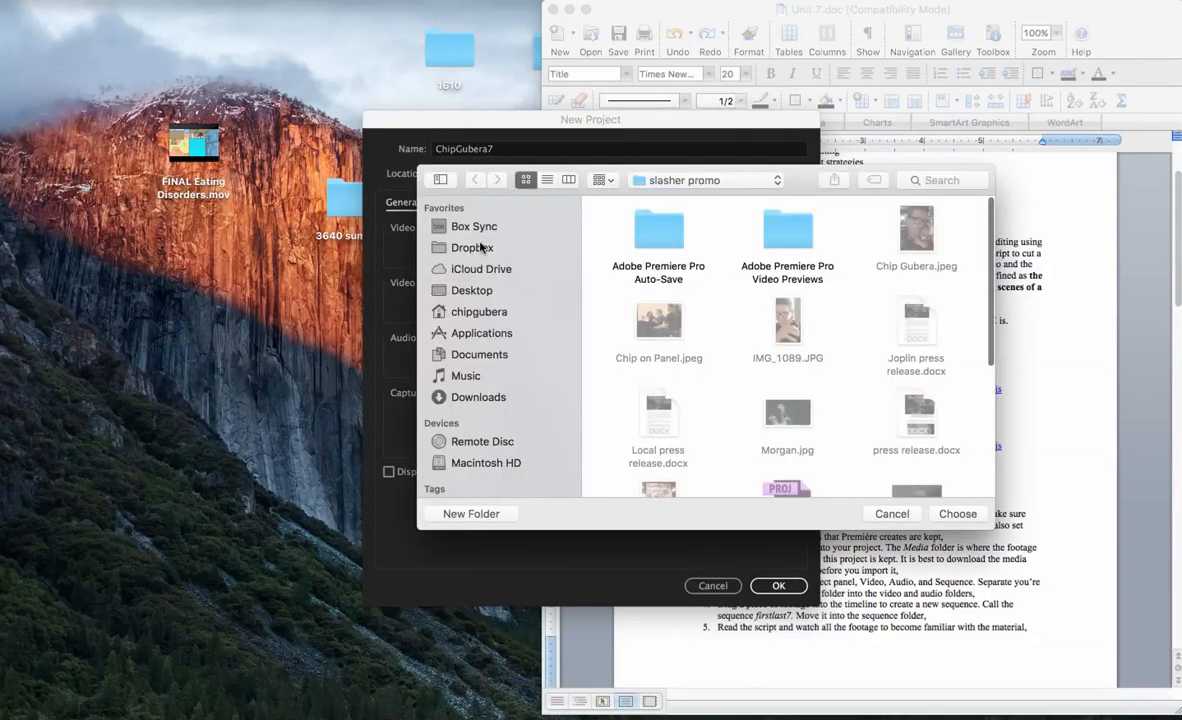
left_click(483, 291)
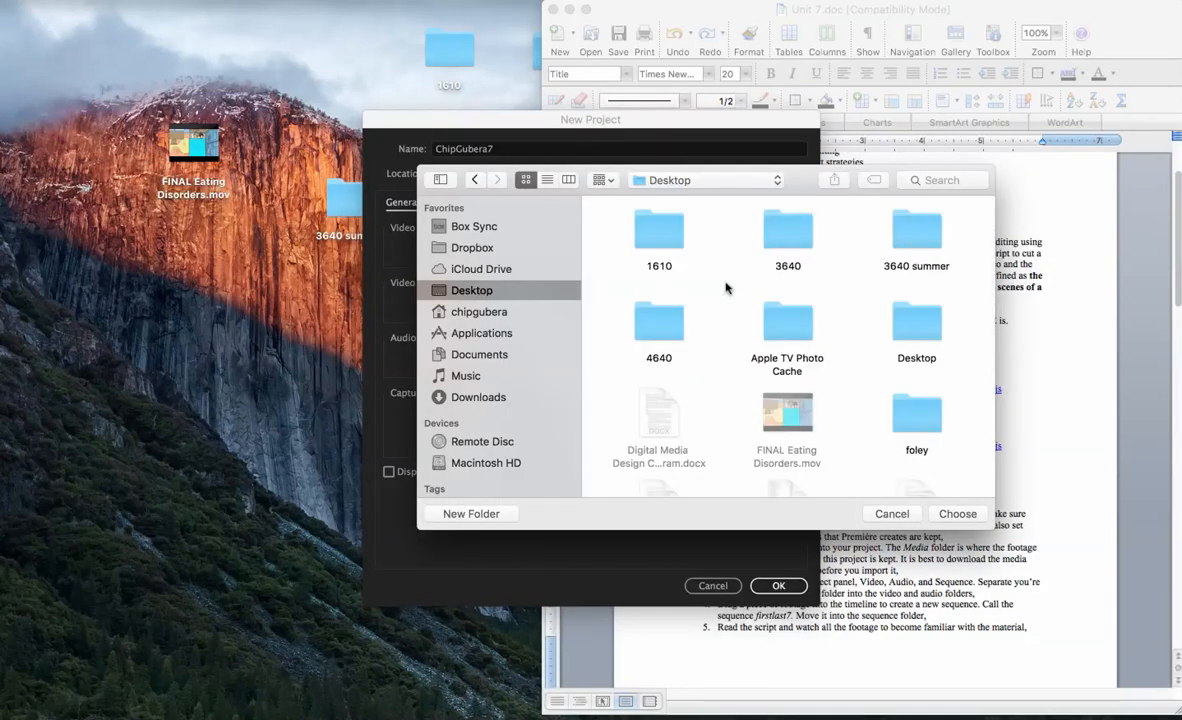
left_click(665, 241)
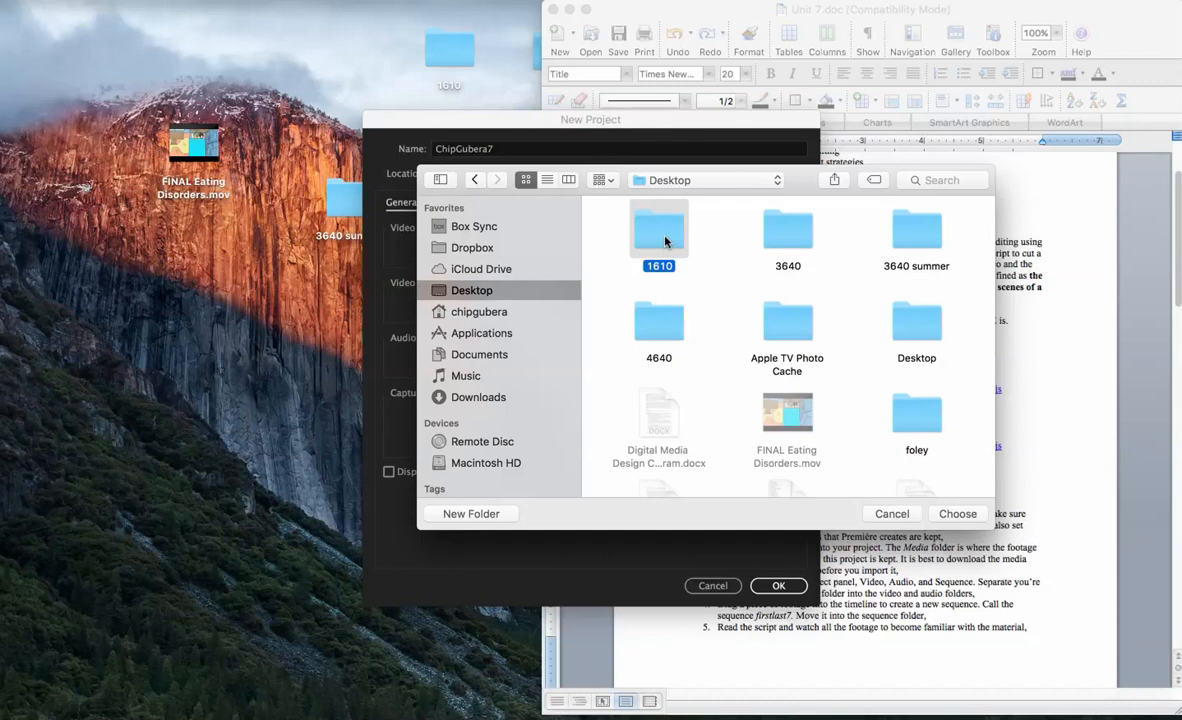
double_click(665, 241)
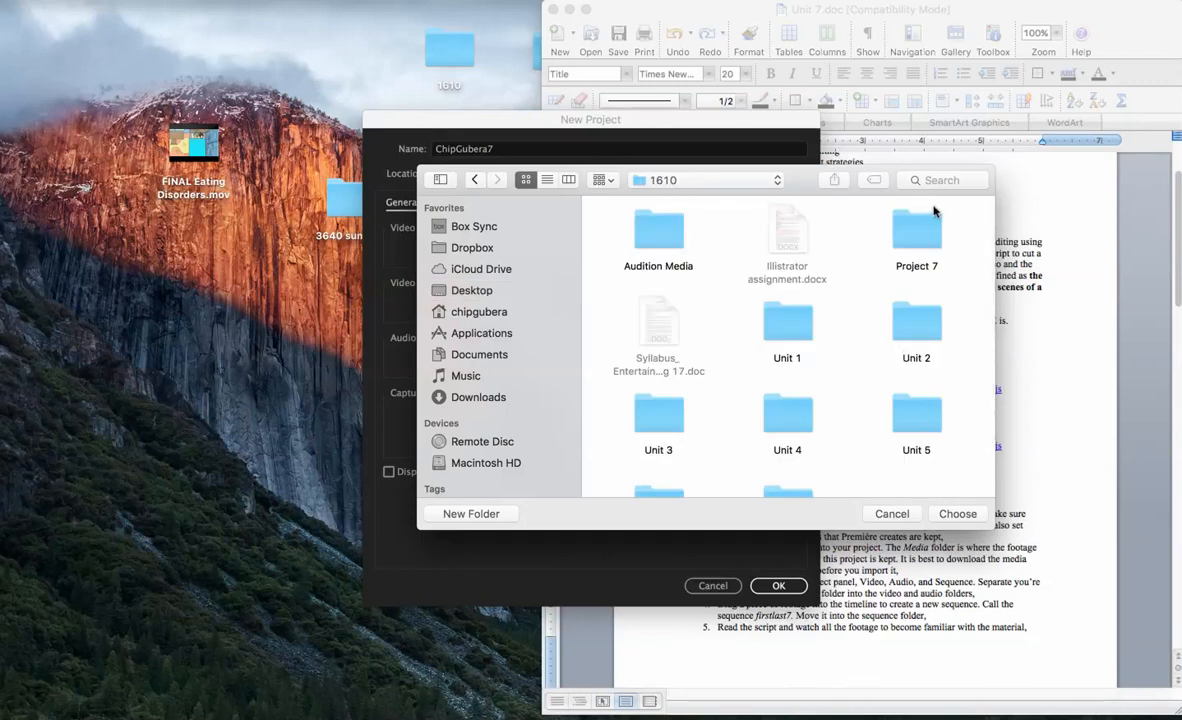
scroll(826, 388, "down", 3)
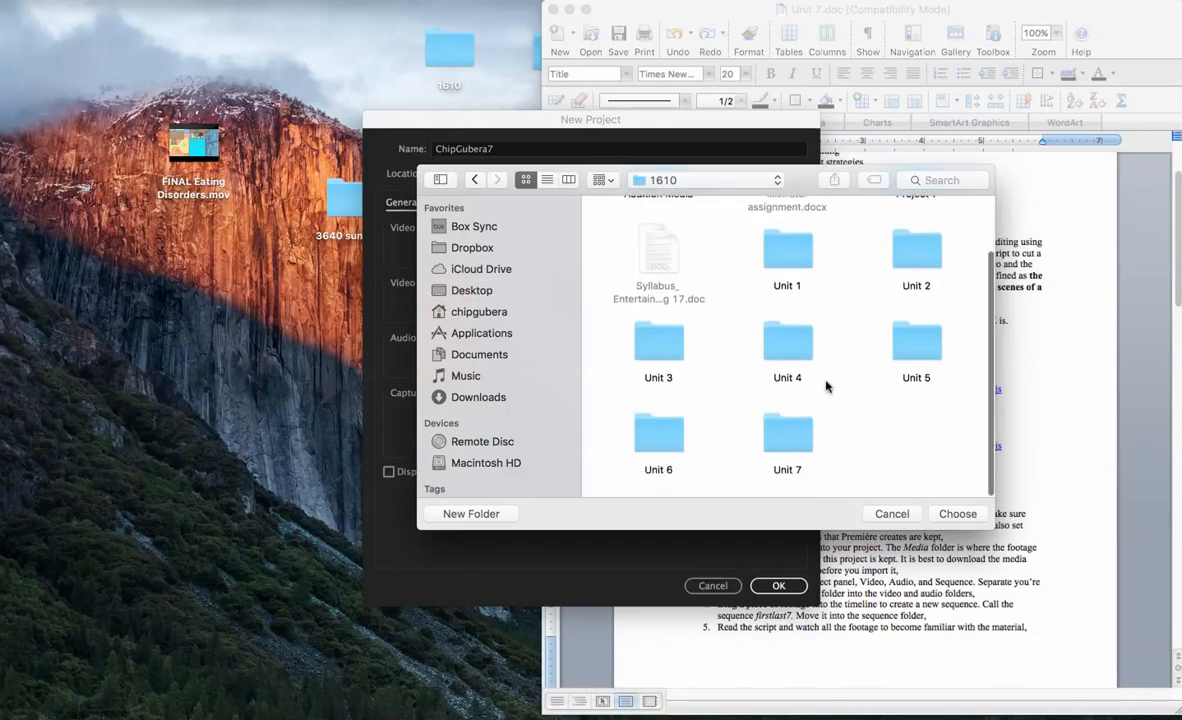
double_click(783, 451)
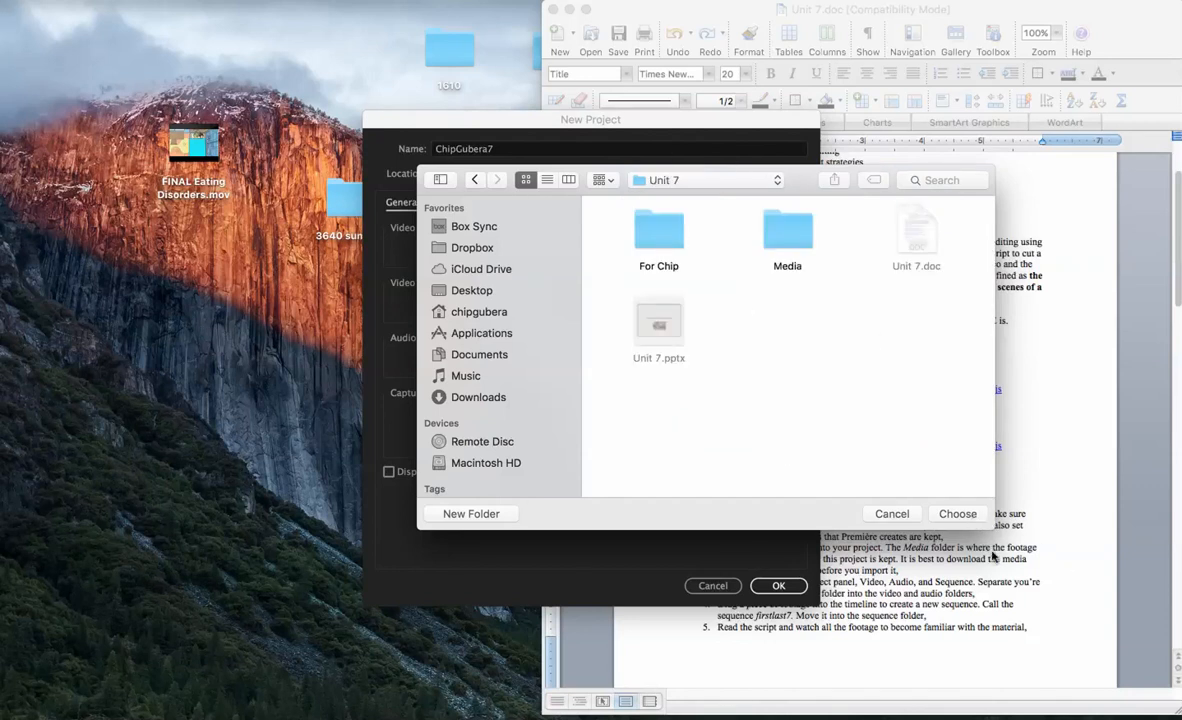
Create a new folder in Unit 7 named like the project and choose it as the location
left_click(470, 513)
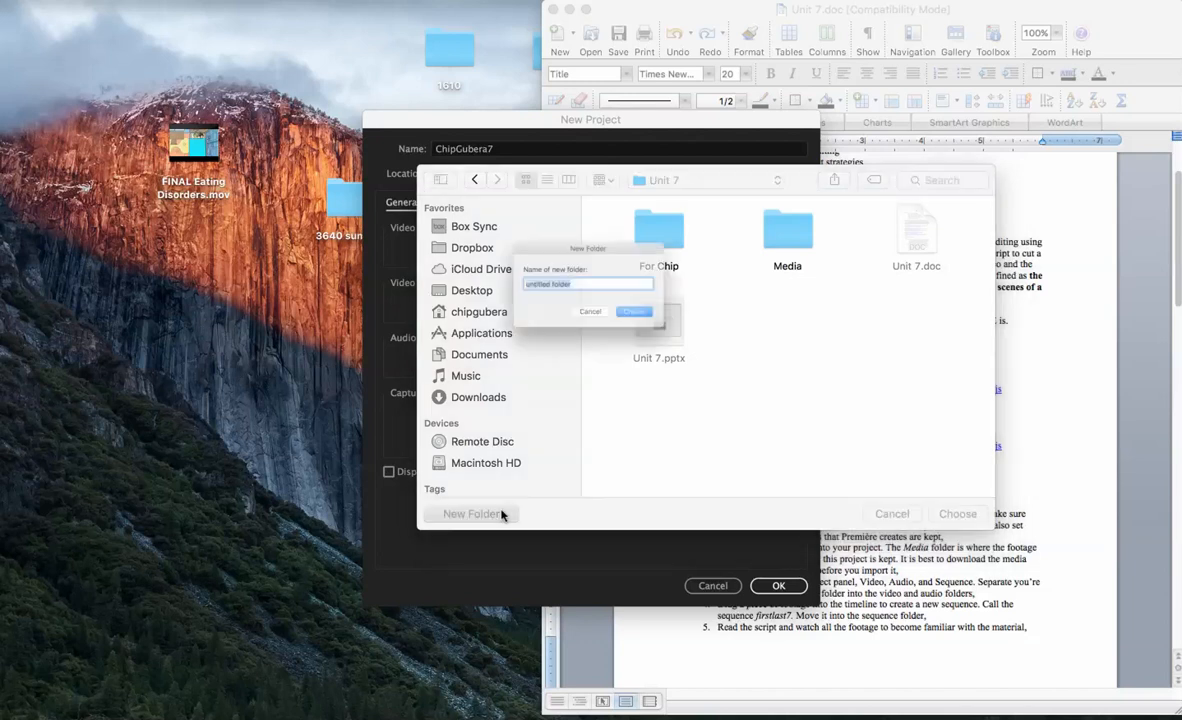
type("ChipGubera")
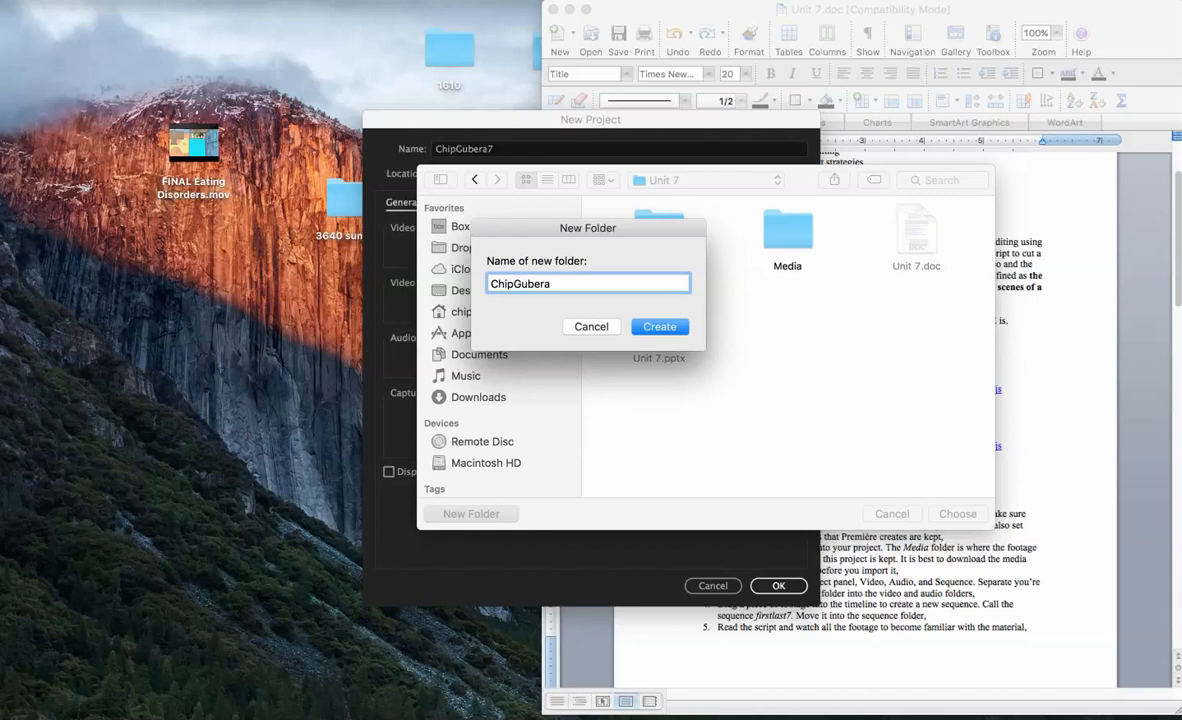
left_click(659, 327)
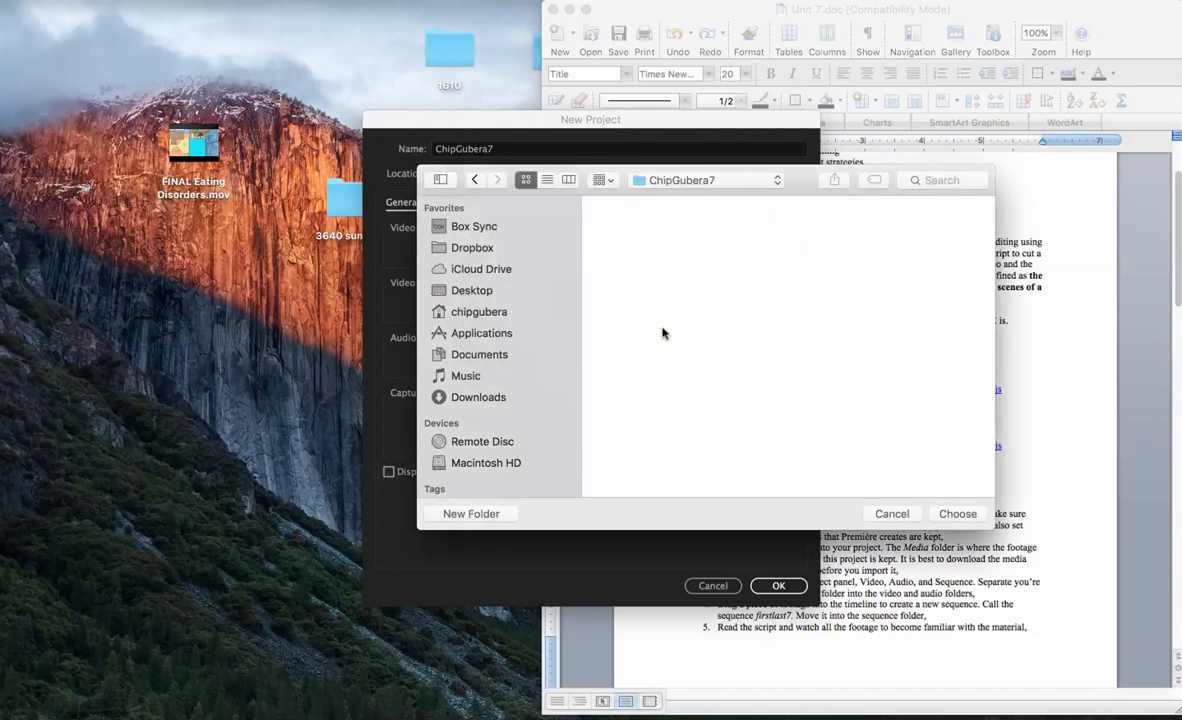
left_click(960, 515)
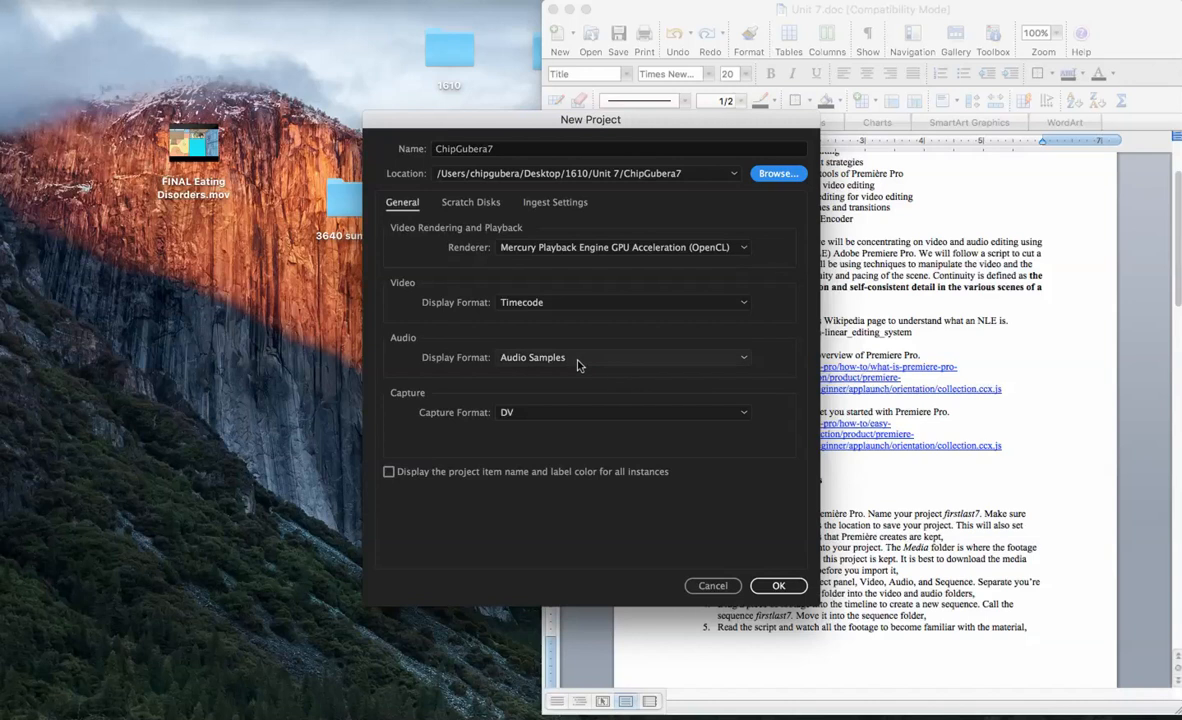
Check the scratch disk locations, then confirm with OK to create the project
left_click(474, 203)
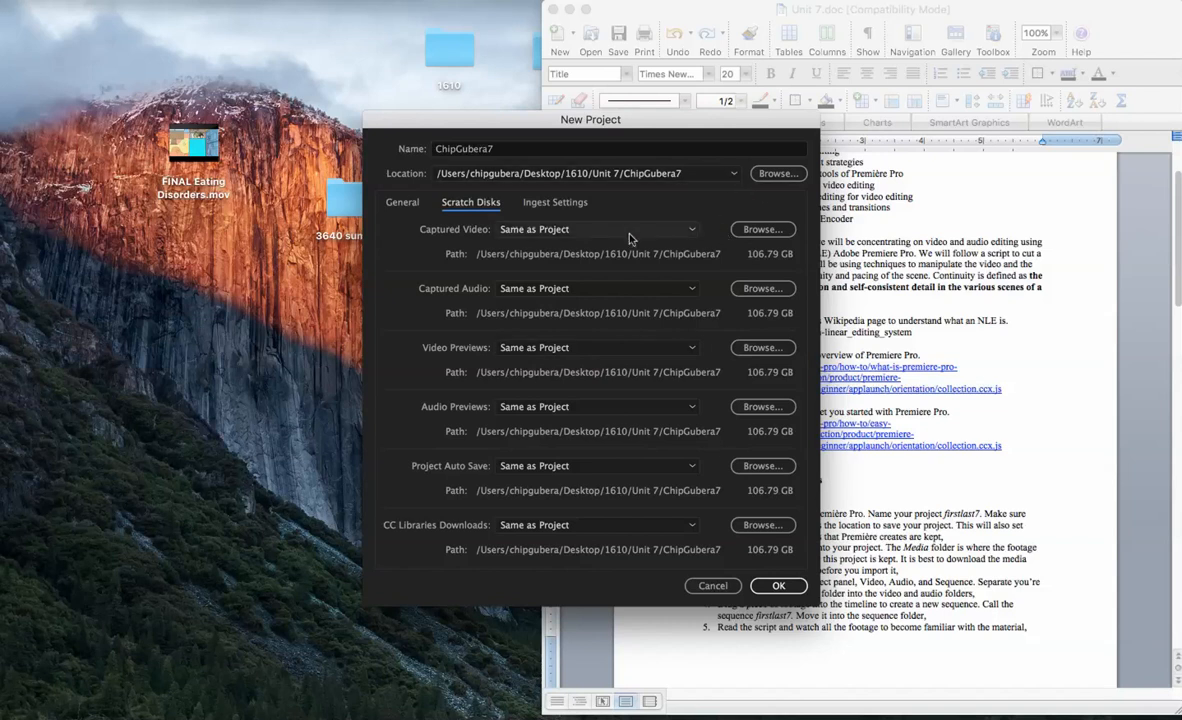
left_click(404, 204)
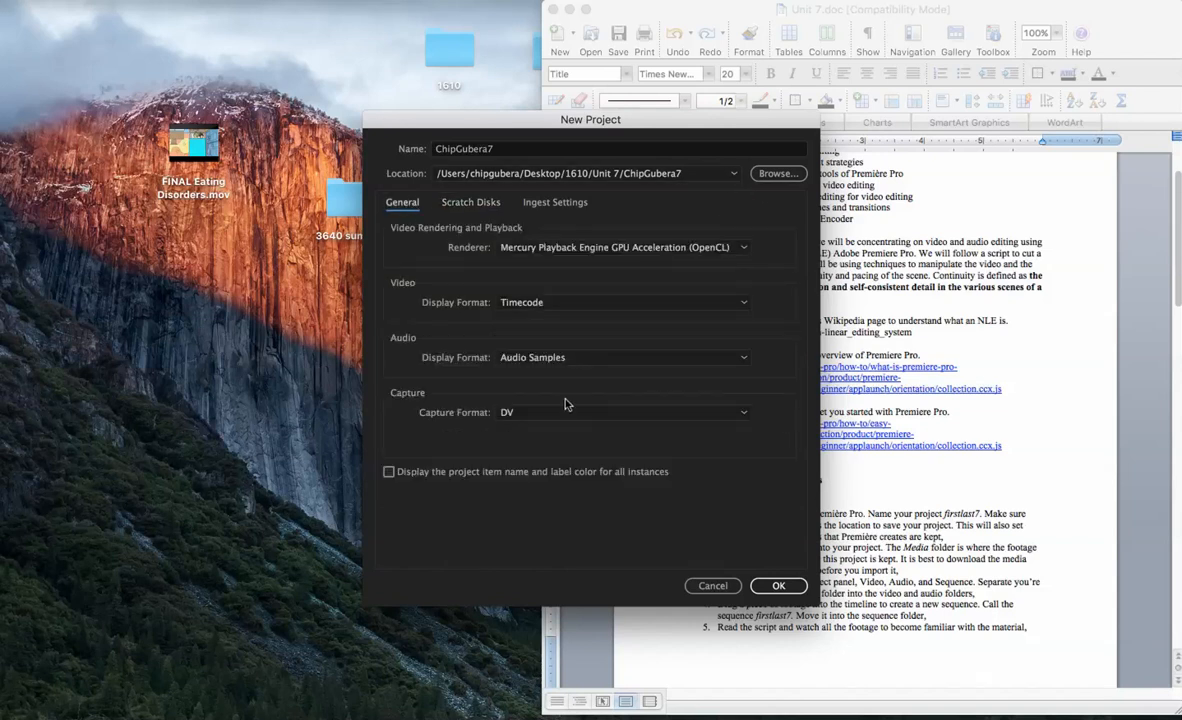
left_click(780, 585)
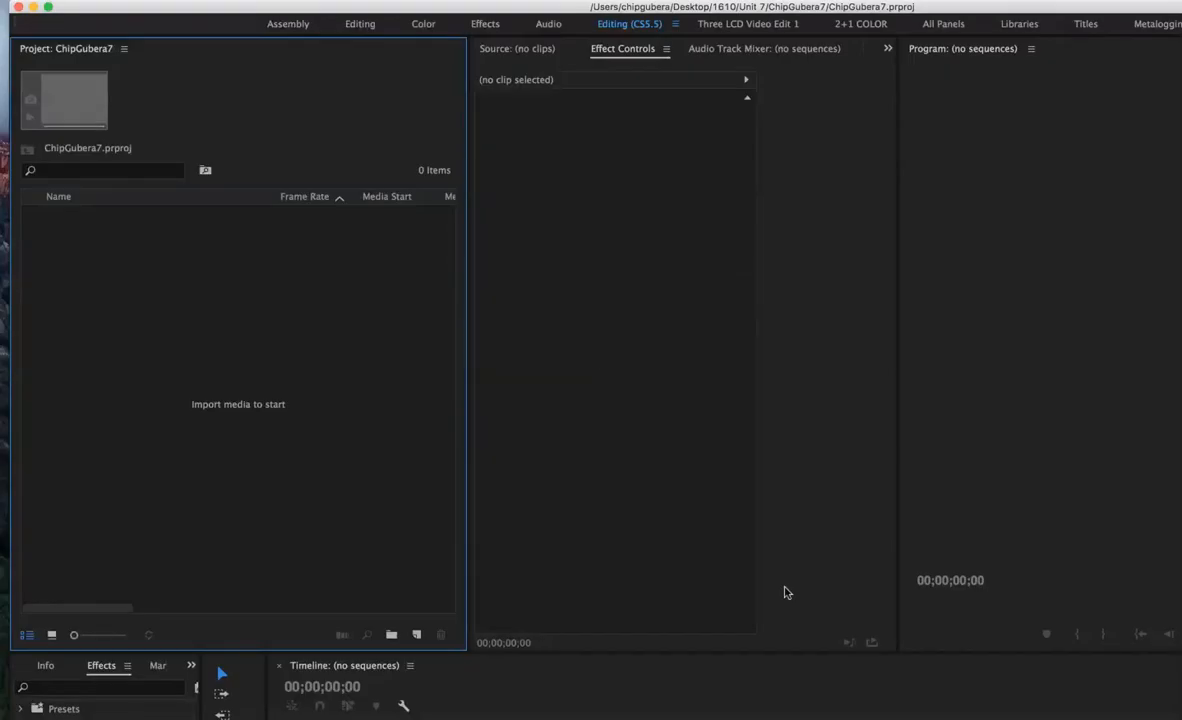
Maximize the window, switch to the Editing workspace, and list the Effects group's available panels
left_click(48, 7)
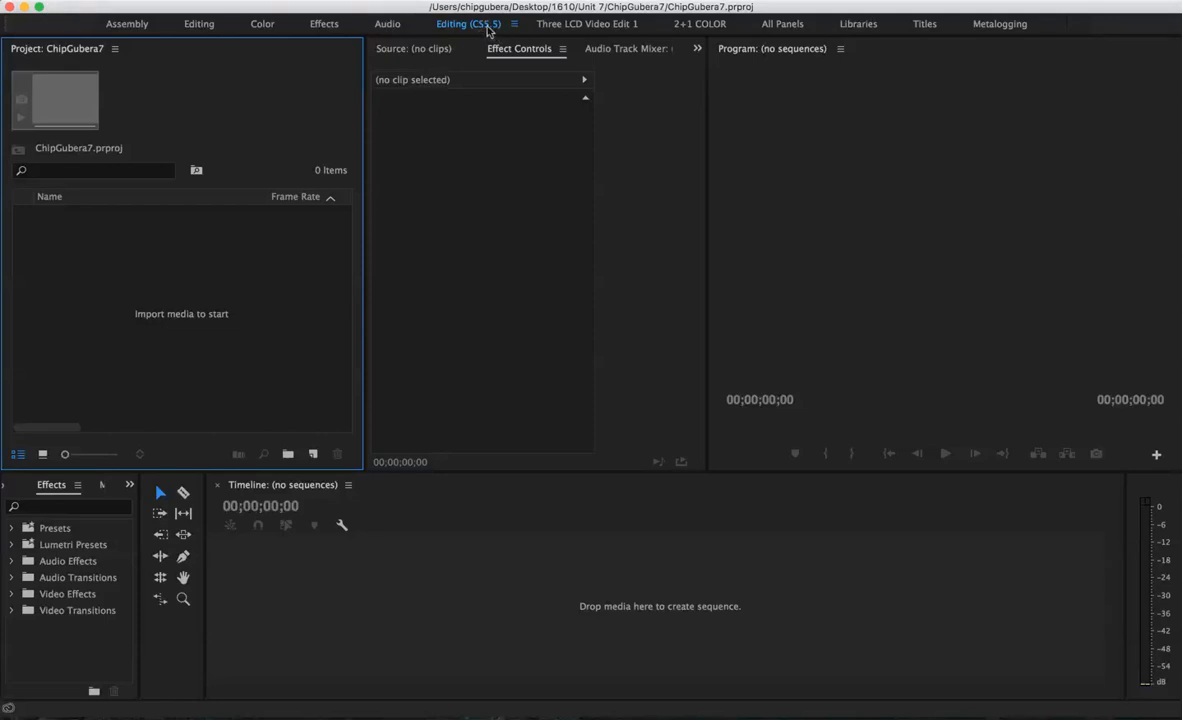
left_click(199, 24)
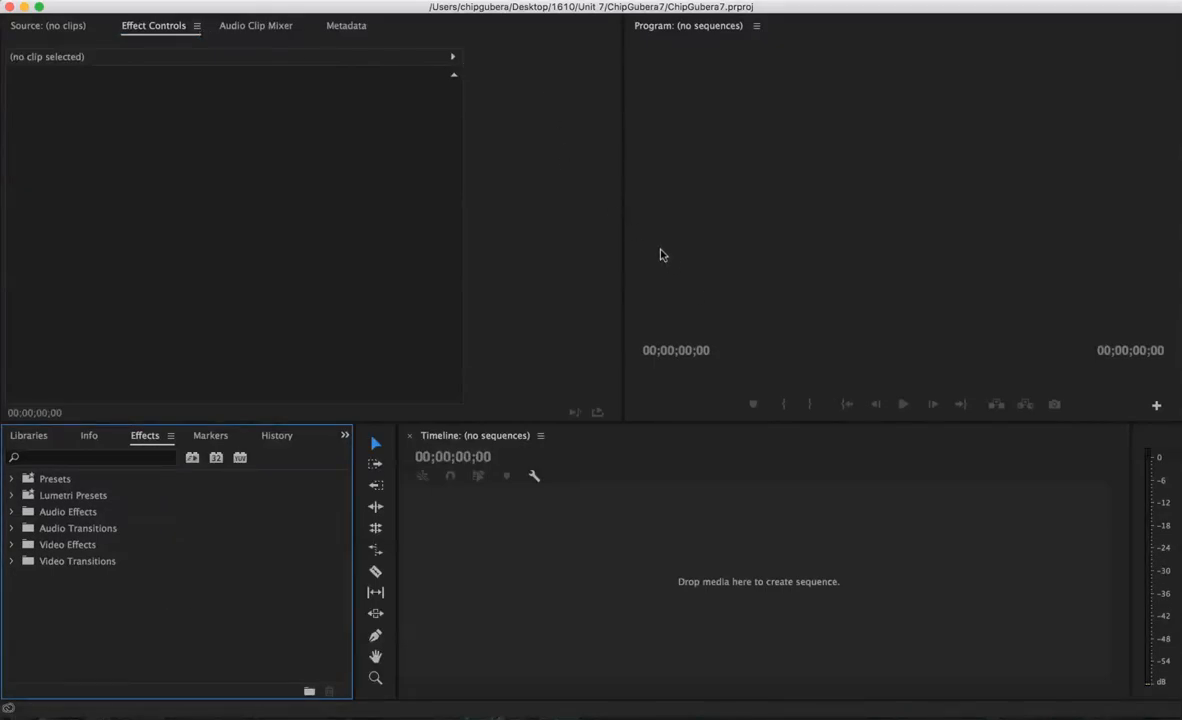
left_click(58, 31)
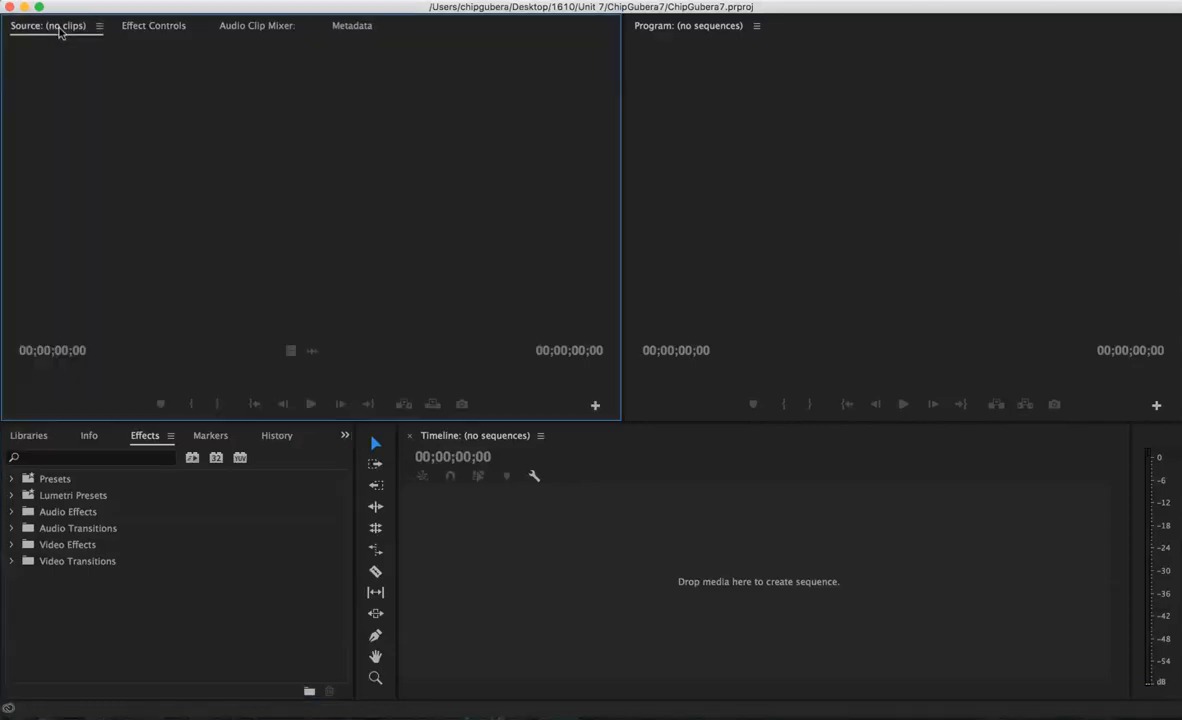
left_click(146, 27)
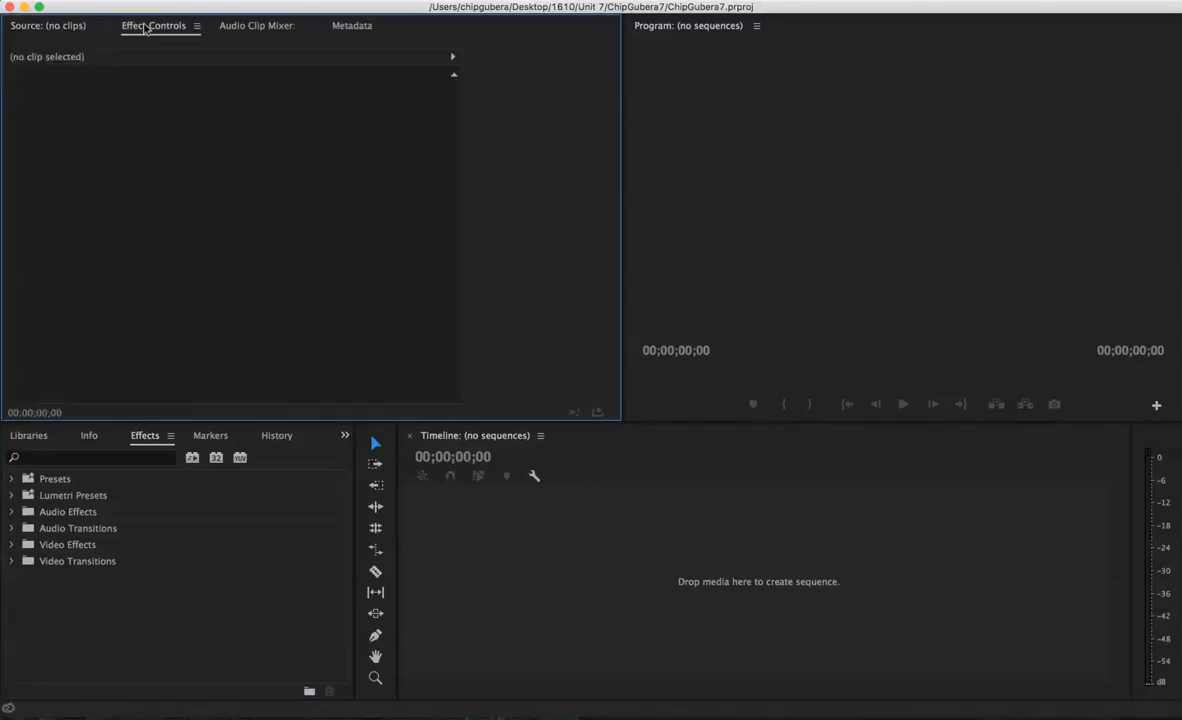
left_click(78, 27)
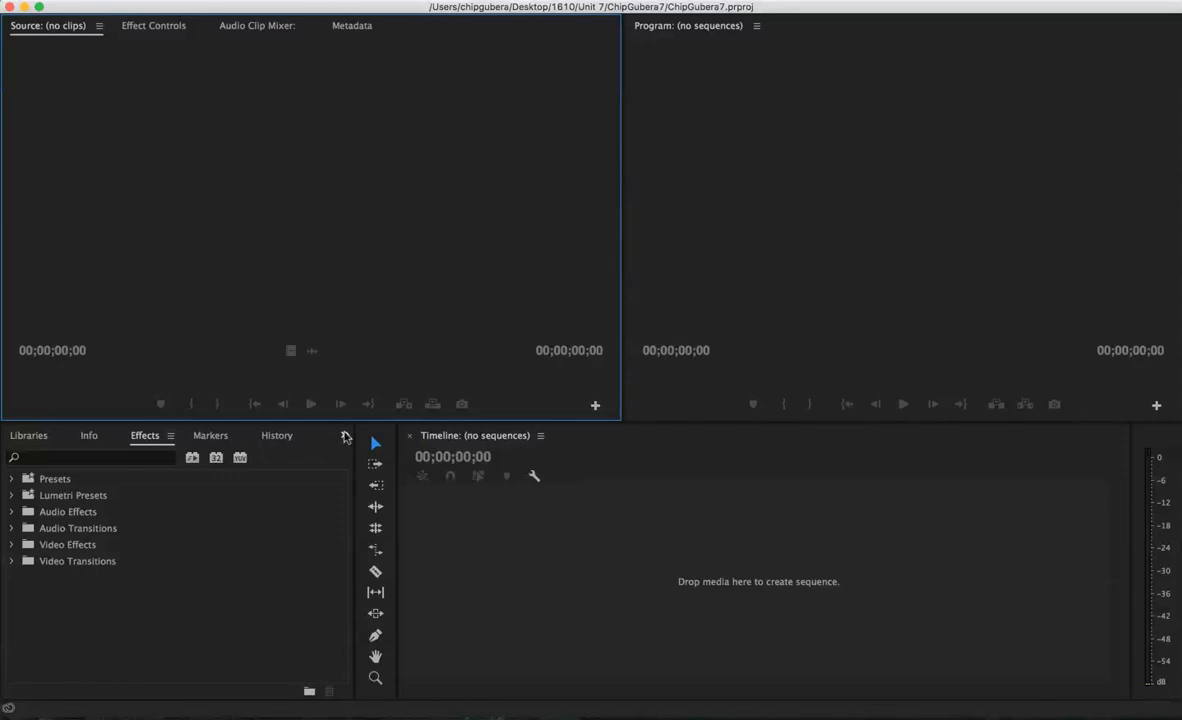
left_click(345, 436)
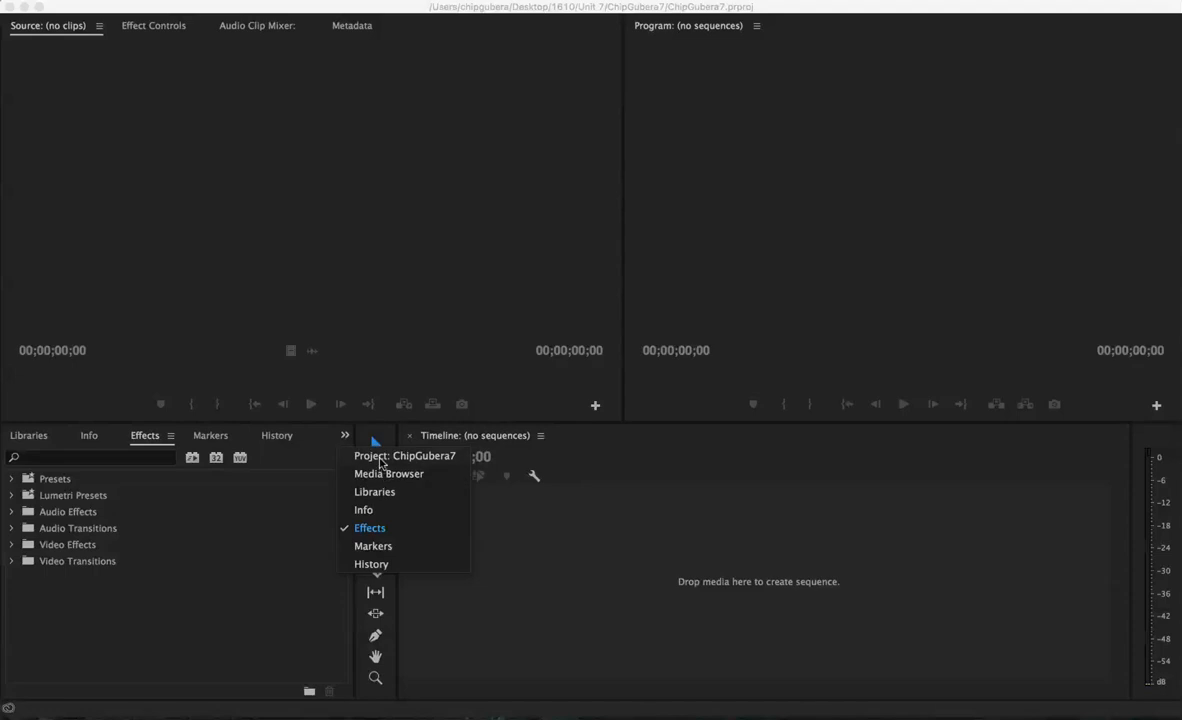
Show the project panel in the lower-left group and adjust the divider height
left_click(379, 458)
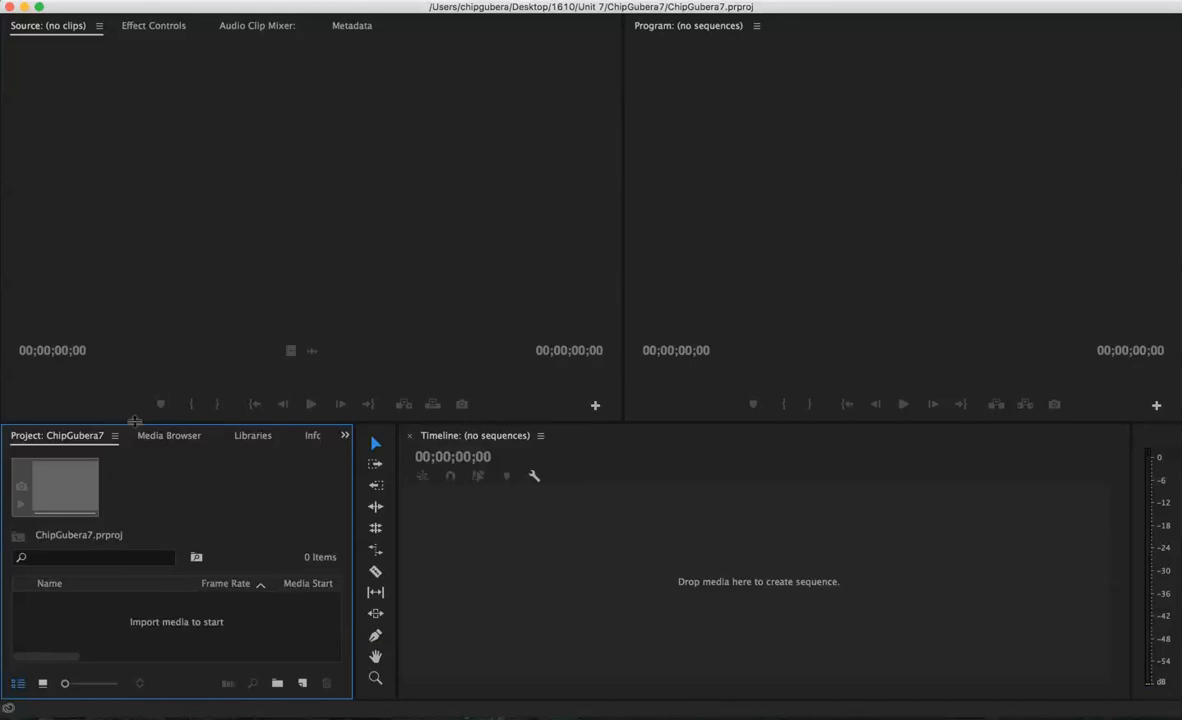
left_click_drag(135, 421, 137, 310)
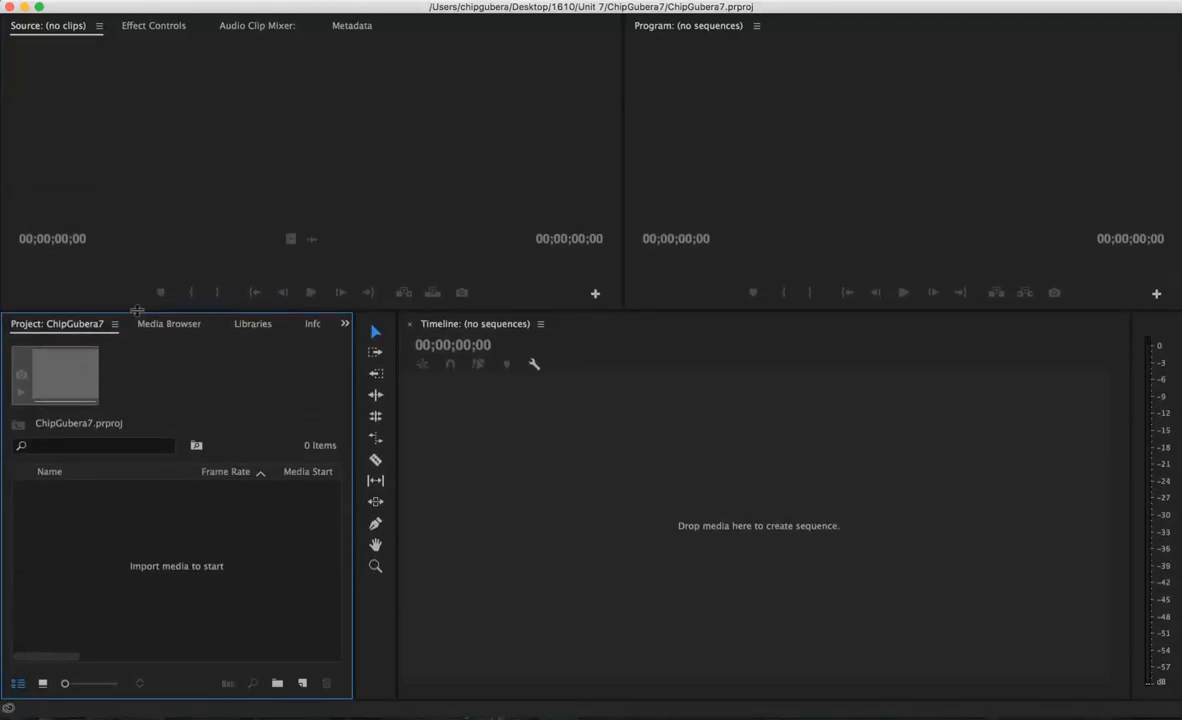
left_click_drag(133, 308, 132, 389)
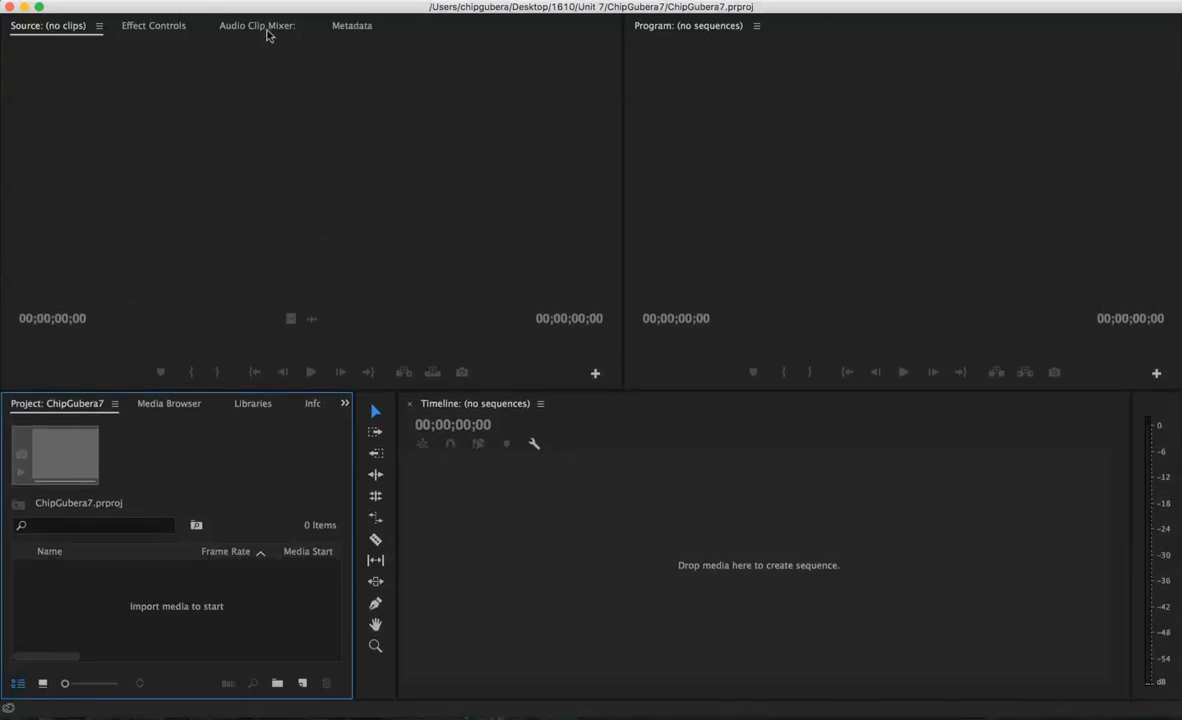
Look through the Effect Controls, Audio Clip Mixer and Metadata views, ending on Source monitor
left_click(134, 27)
left_click(224, 26)
left_click(347, 29)
left_click(245, 27)
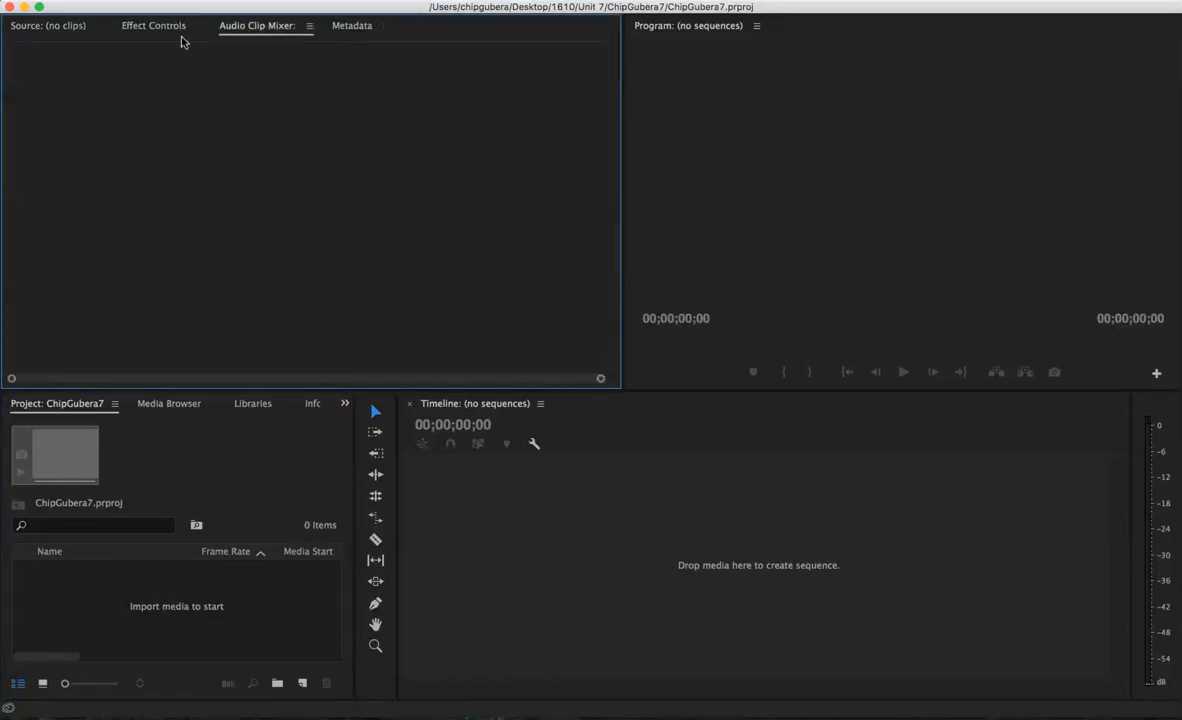
left_click(153, 27)
left_click(59, 27)
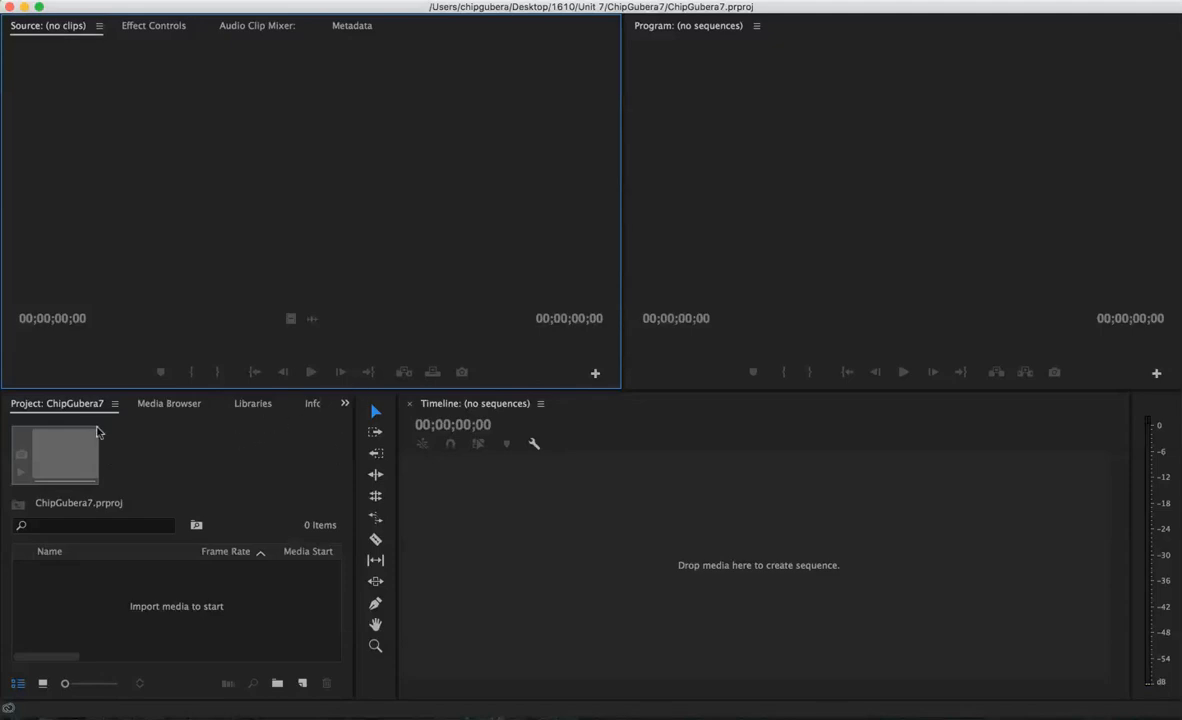
Keep the project panel showing and raise the divider to enlarge Project and Timeline
left_click(345, 404)
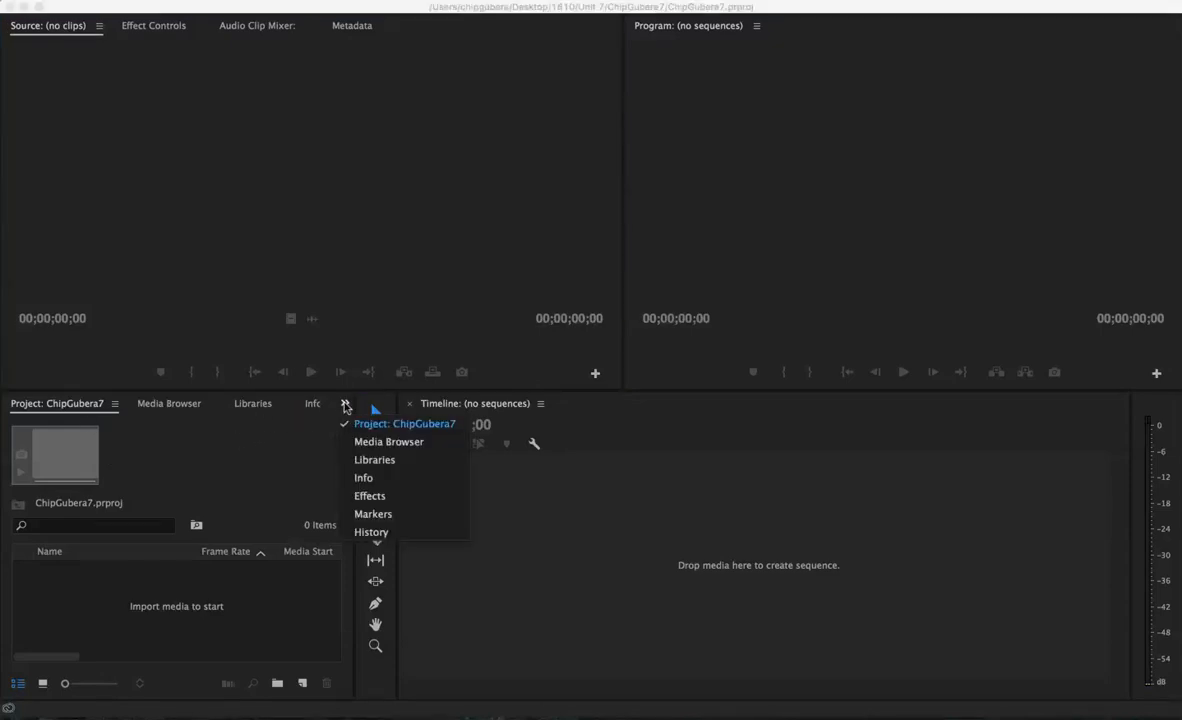
left_click(371, 426)
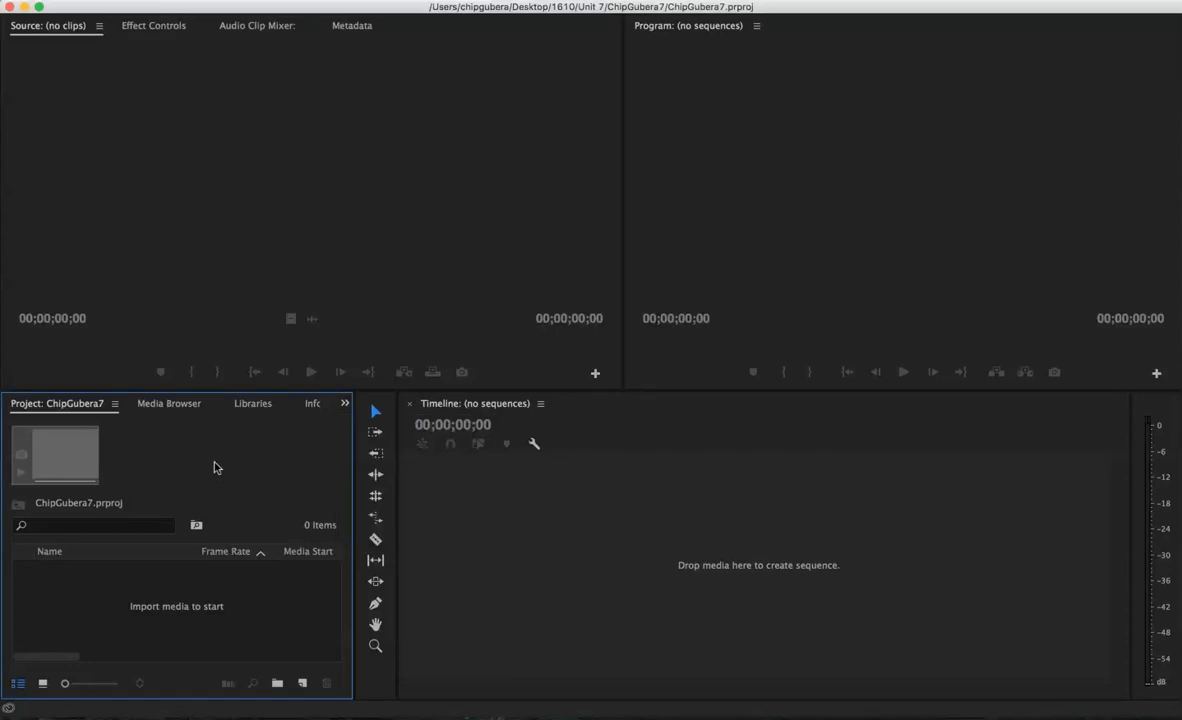
left_click_drag(231, 389, 231, 254)
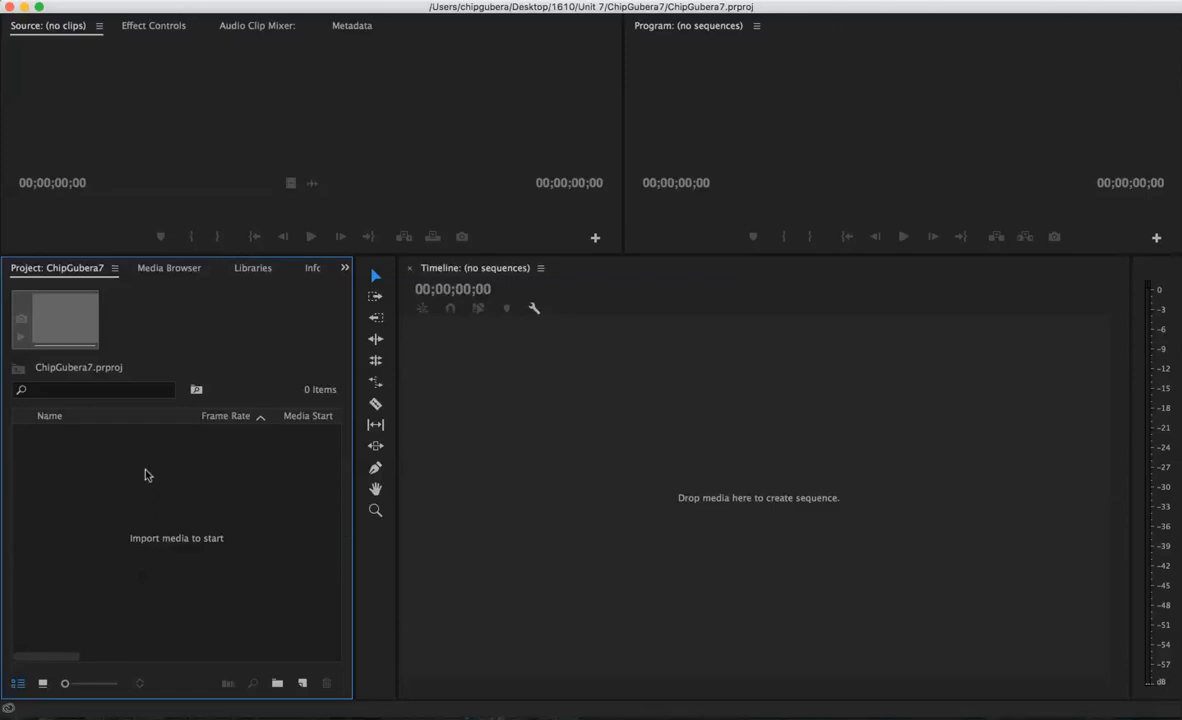
Import from the Project panel's context menu, navigating to Desktop > 1610 > Unit 7
right_click(115, 471)
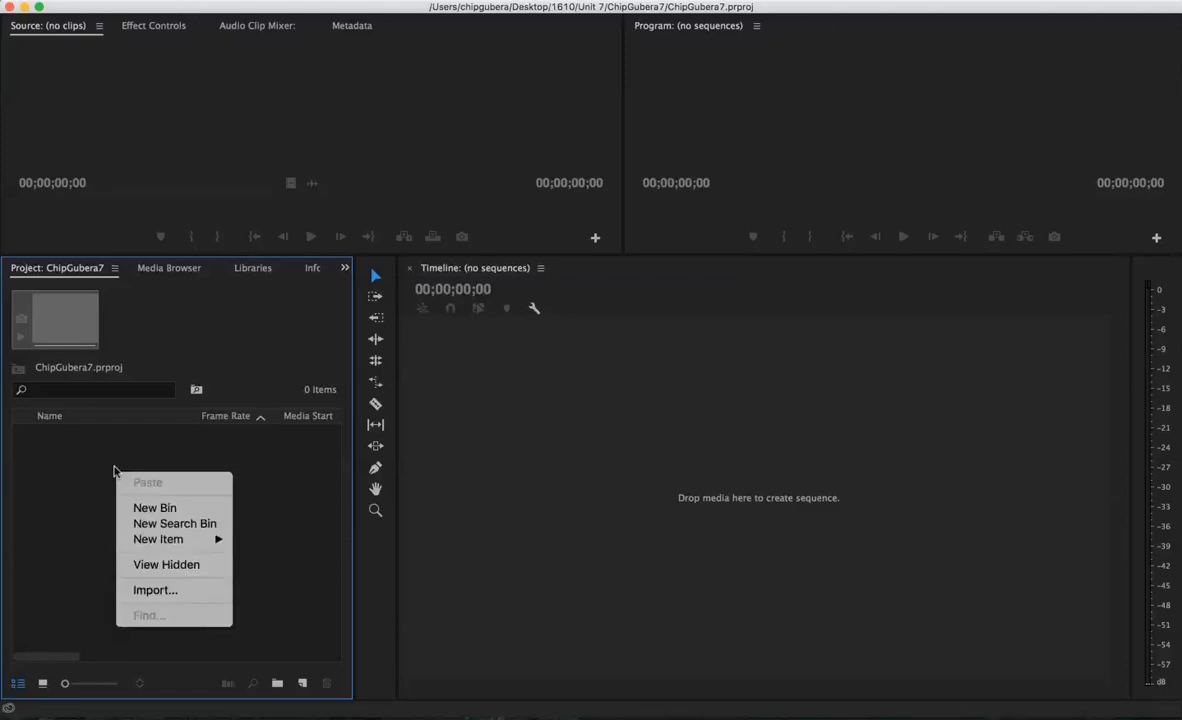
left_click(146, 592)
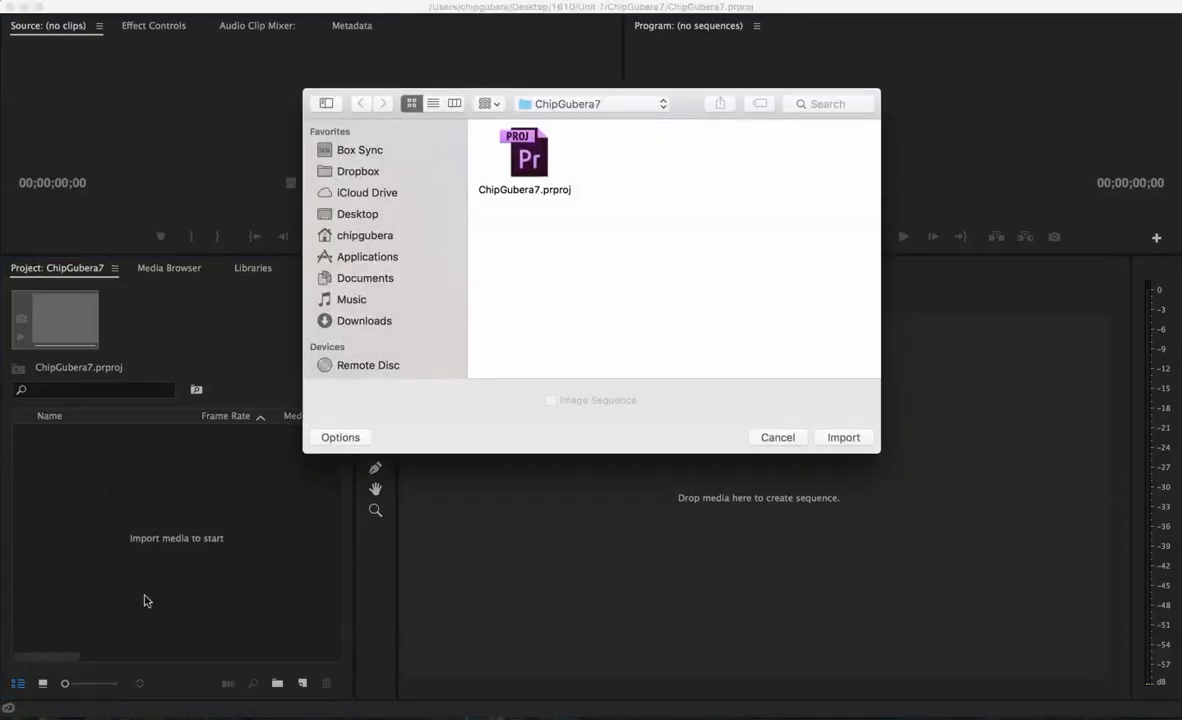
left_click(351, 216)
double_click(542, 132)
scroll(662, 272, "down", 3)
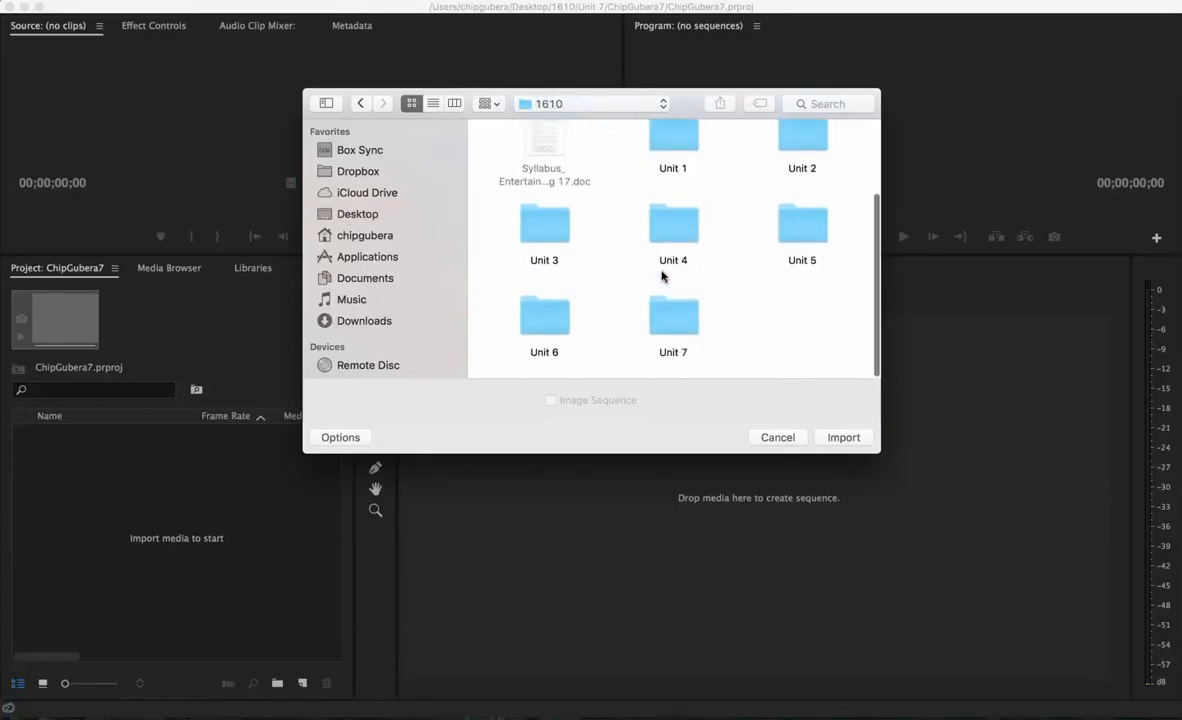
double_click(678, 325)
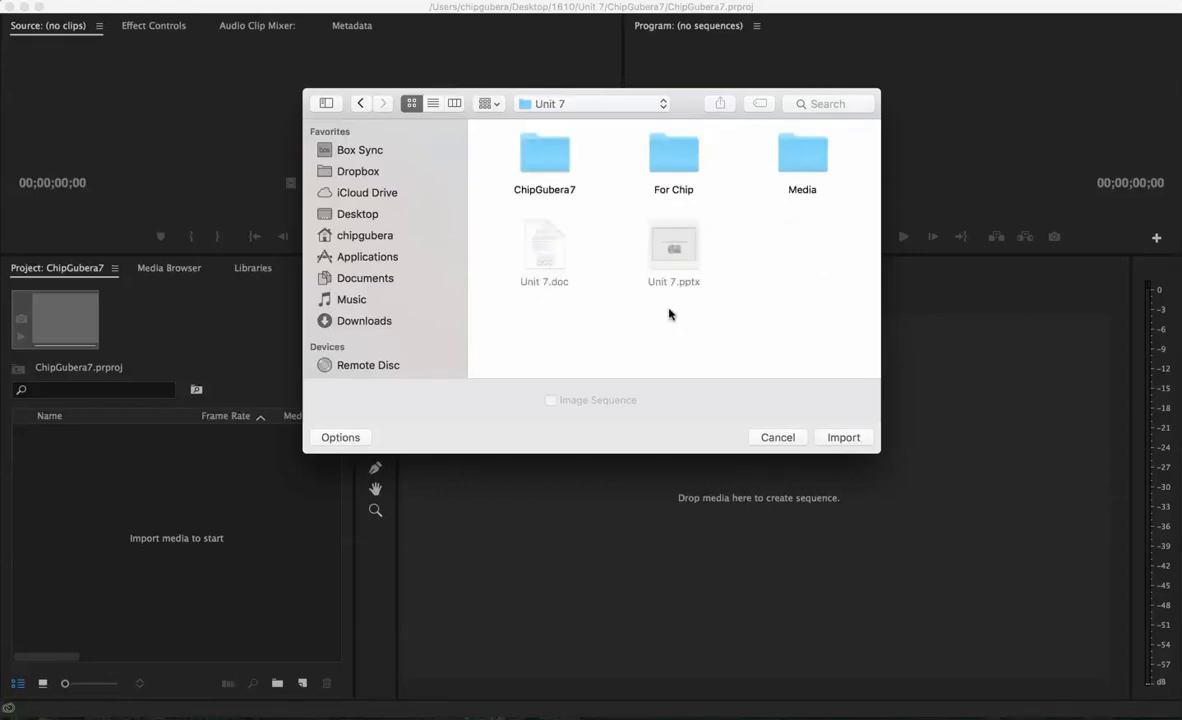
Select the whole Media folder and import it as a bin
left_click(802, 152)
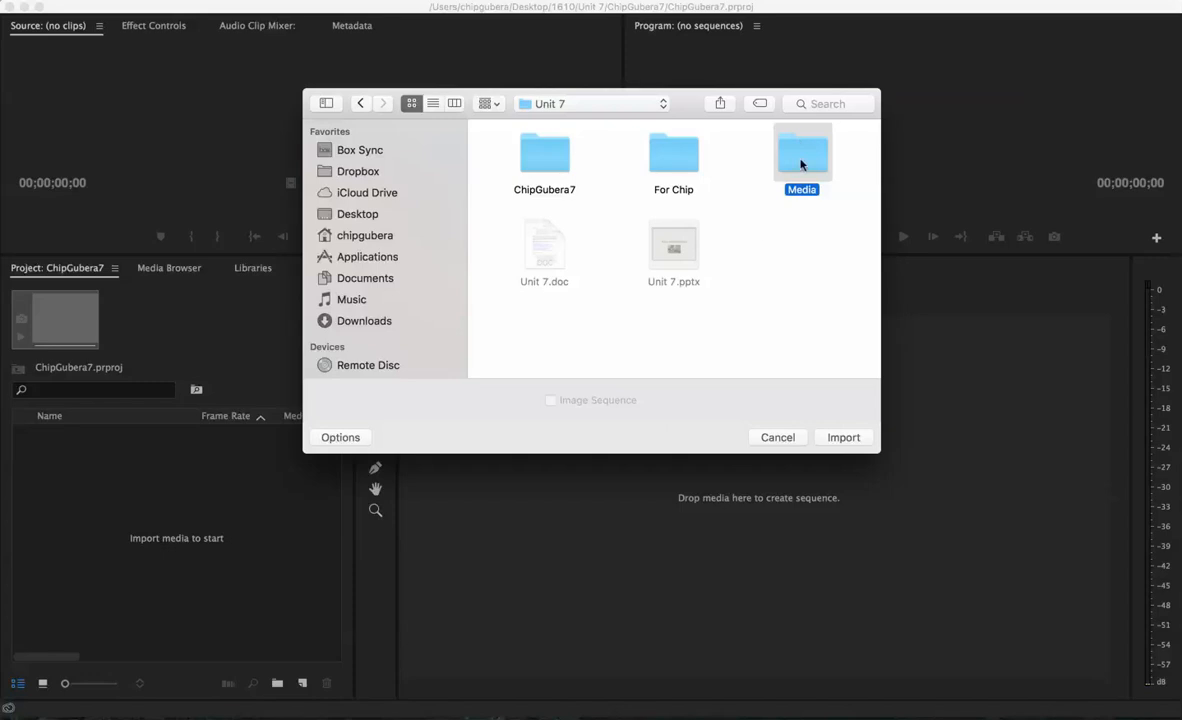
double_click(800, 162)
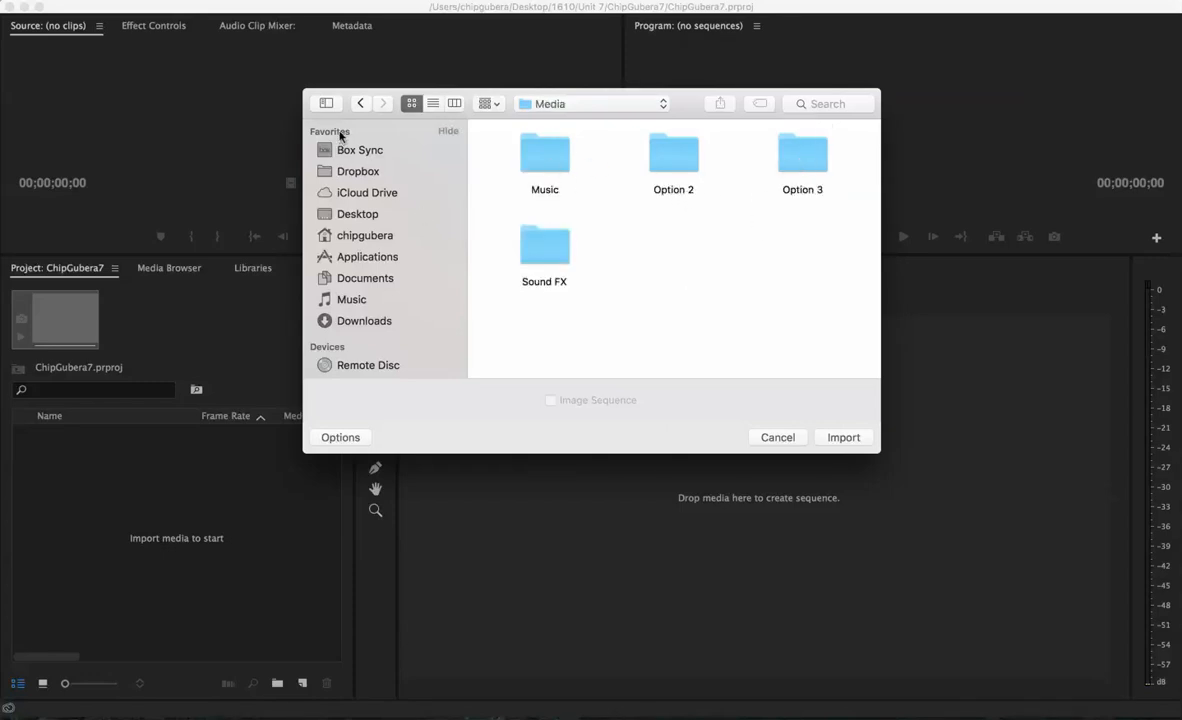
left_click(364, 104)
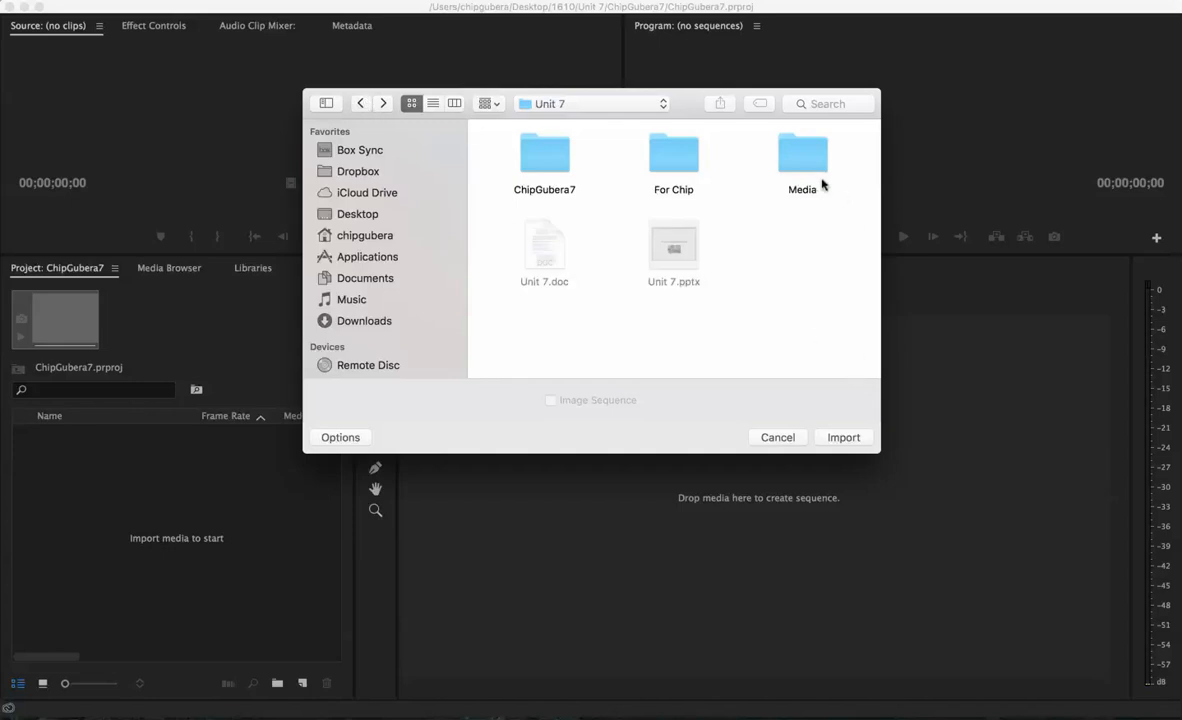
left_click(806, 152)
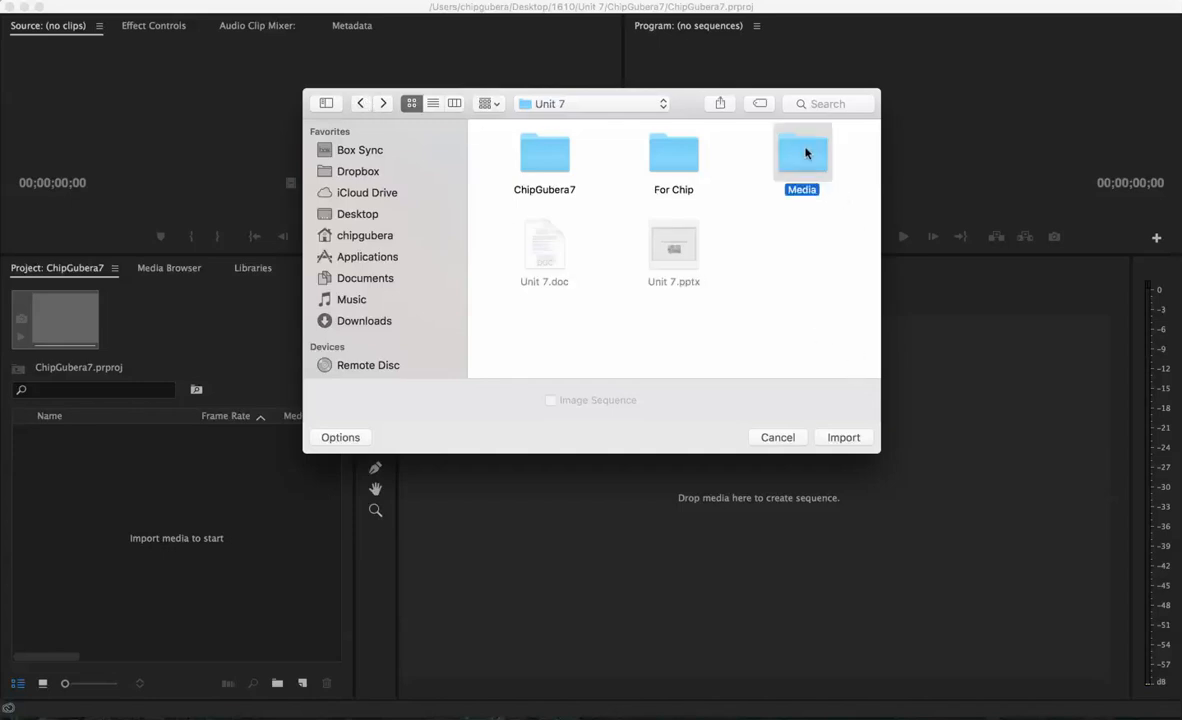
left_click(847, 437)
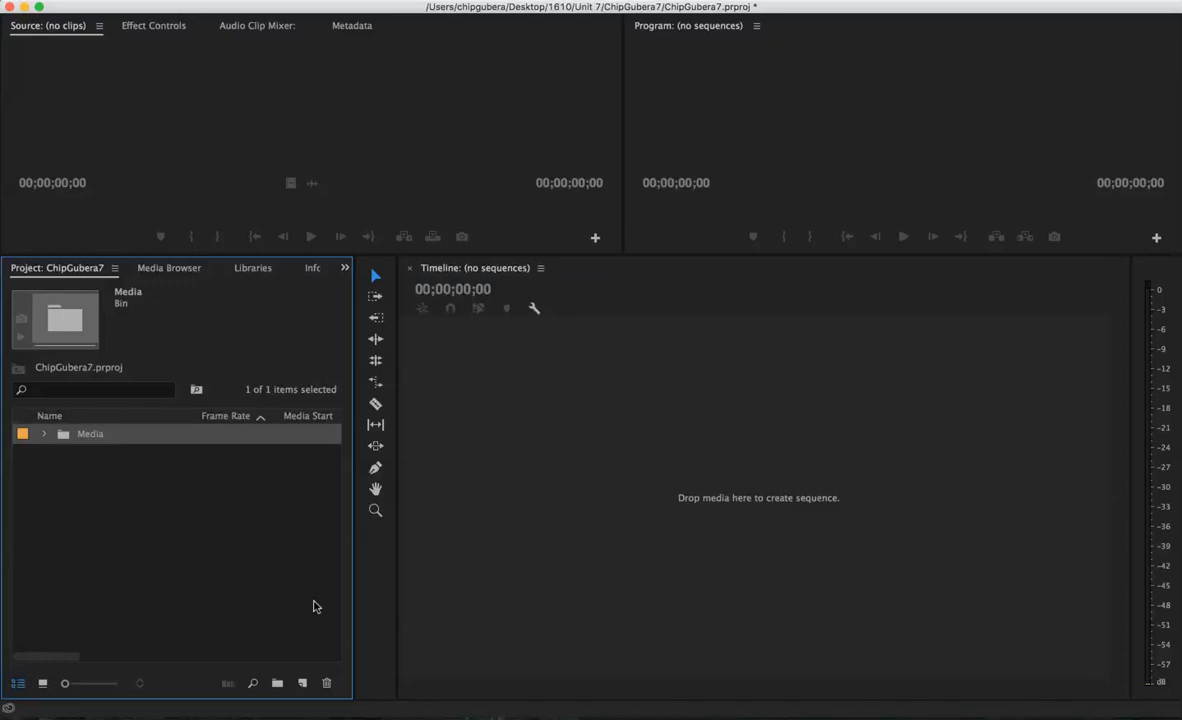
left_click(277, 685)
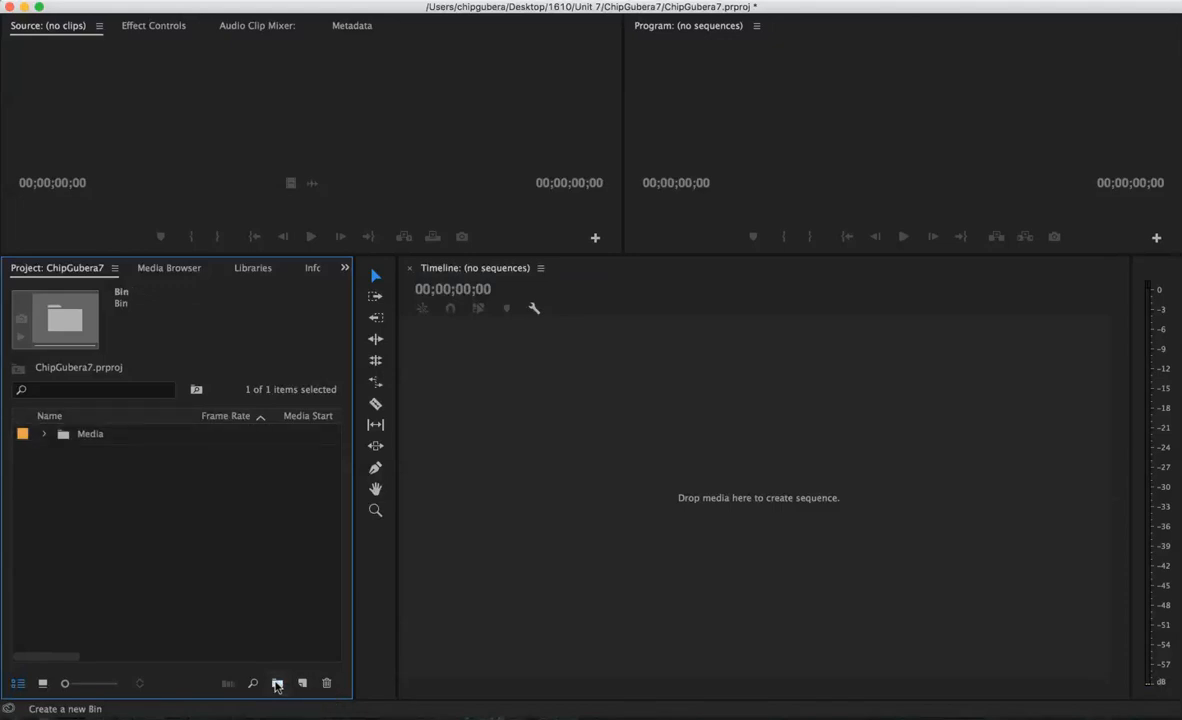
left_click(277, 685)
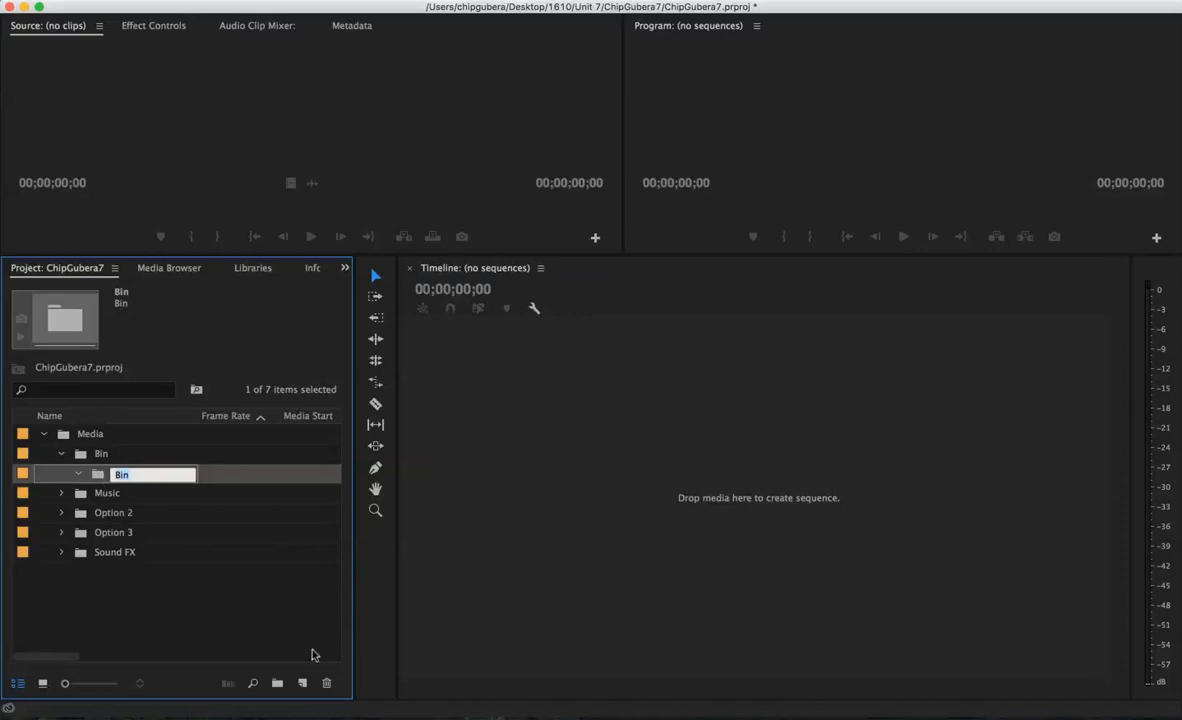
left_click(326, 683)
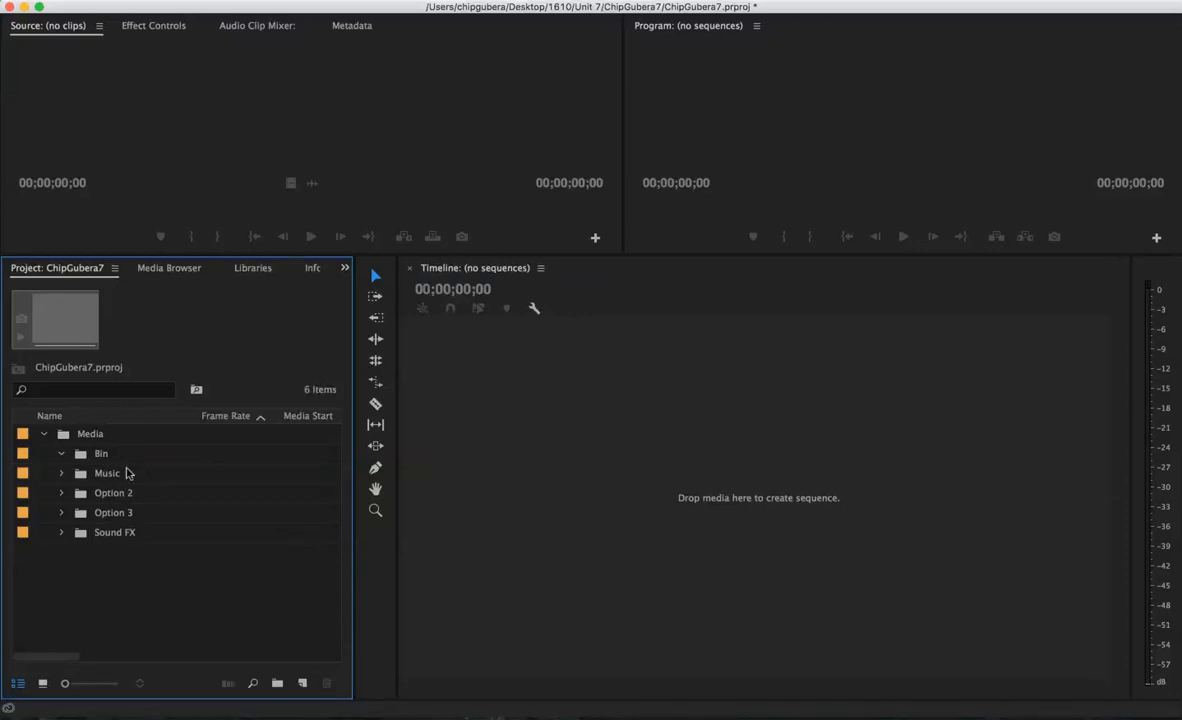
left_click(79, 456)
left_click_drag(79, 456, 90, 598)
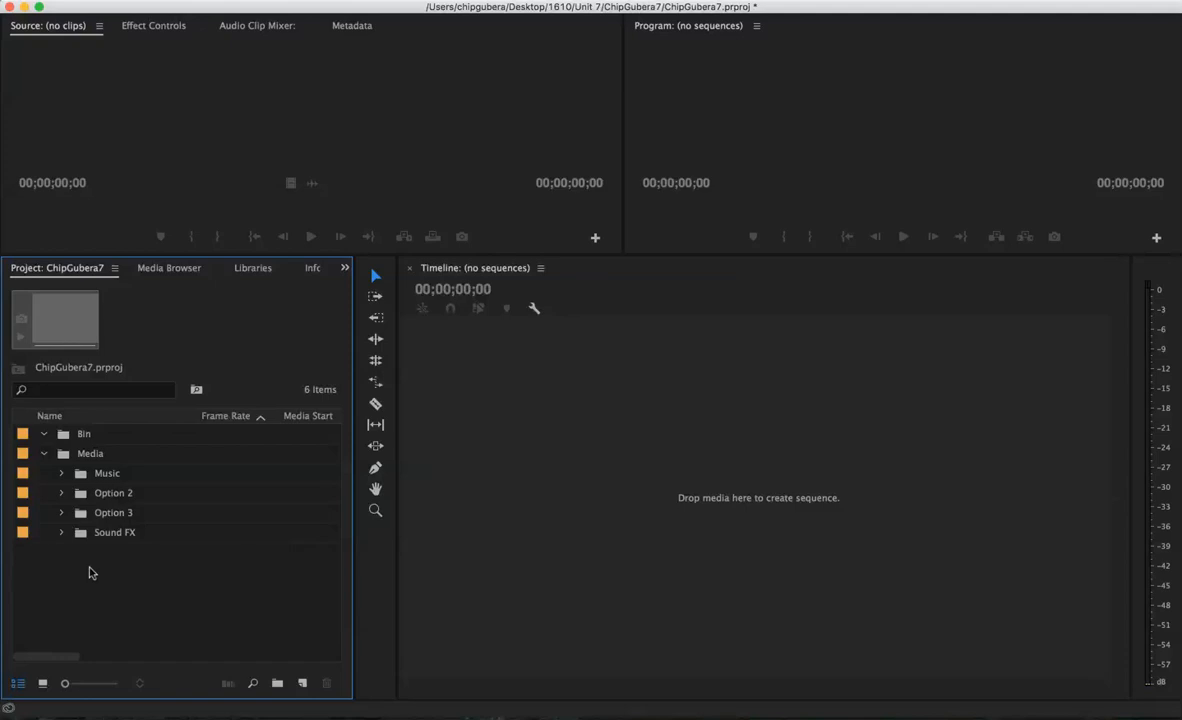
left_click(44, 453)
left_click(86, 436)
double_click(84, 436)
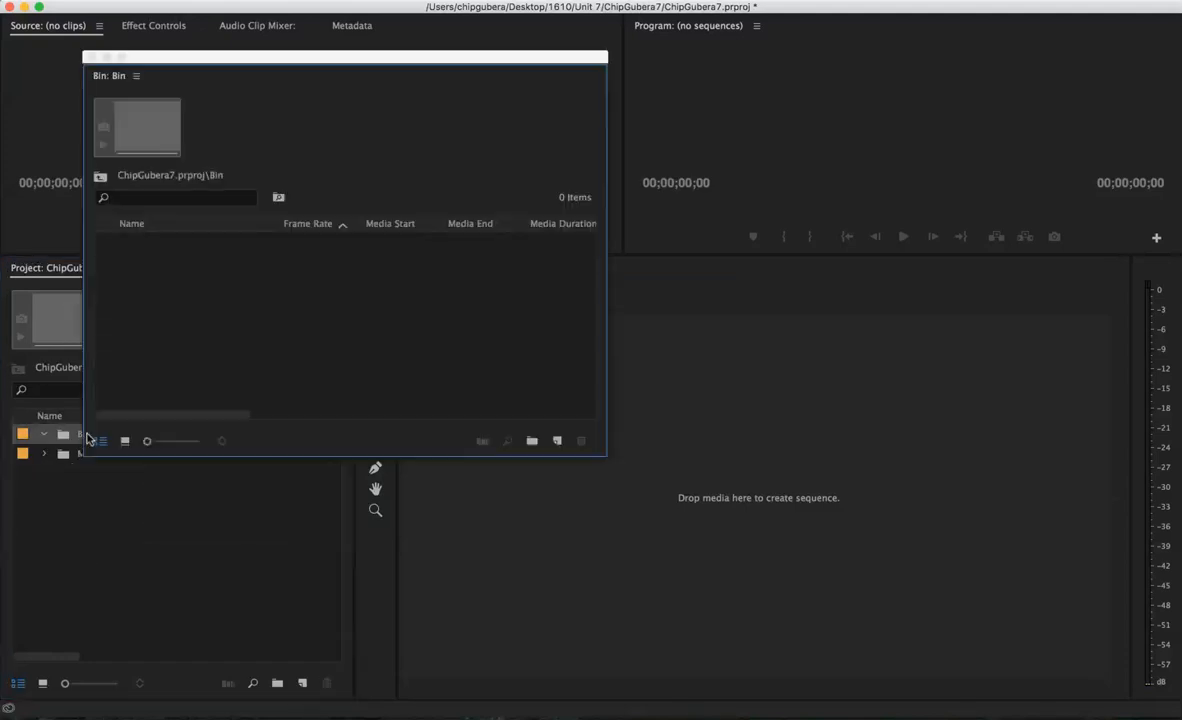
left_click(91, 57)
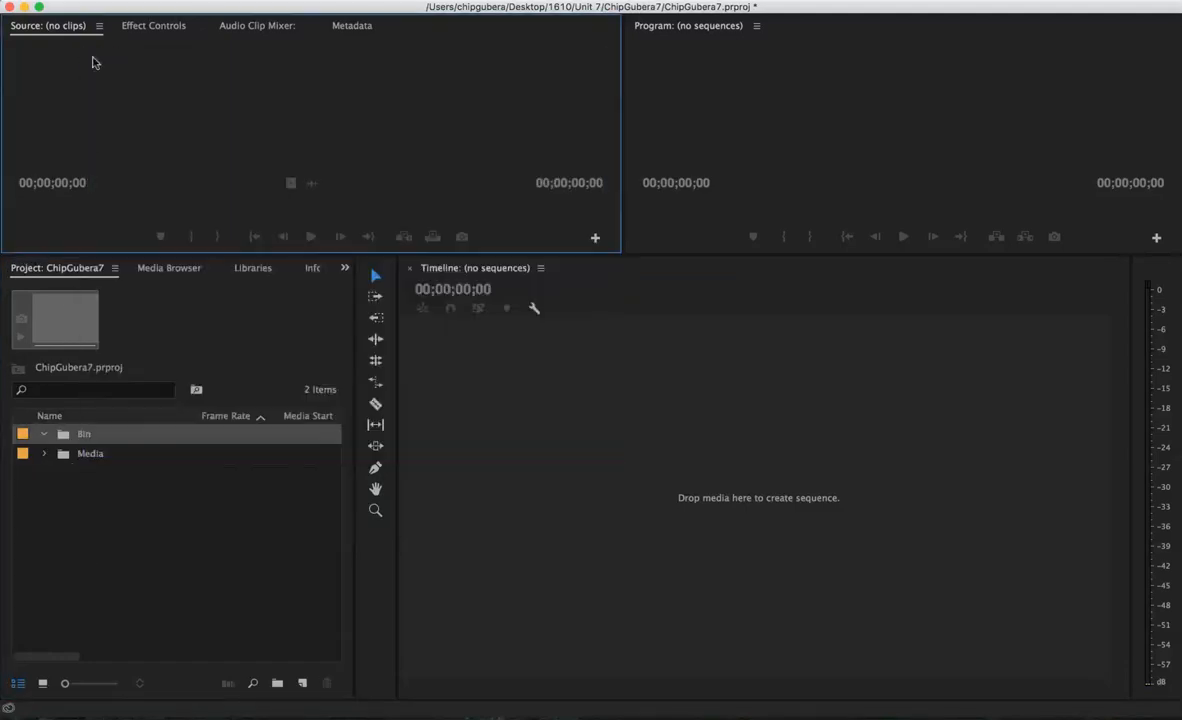
double_click(84, 436)
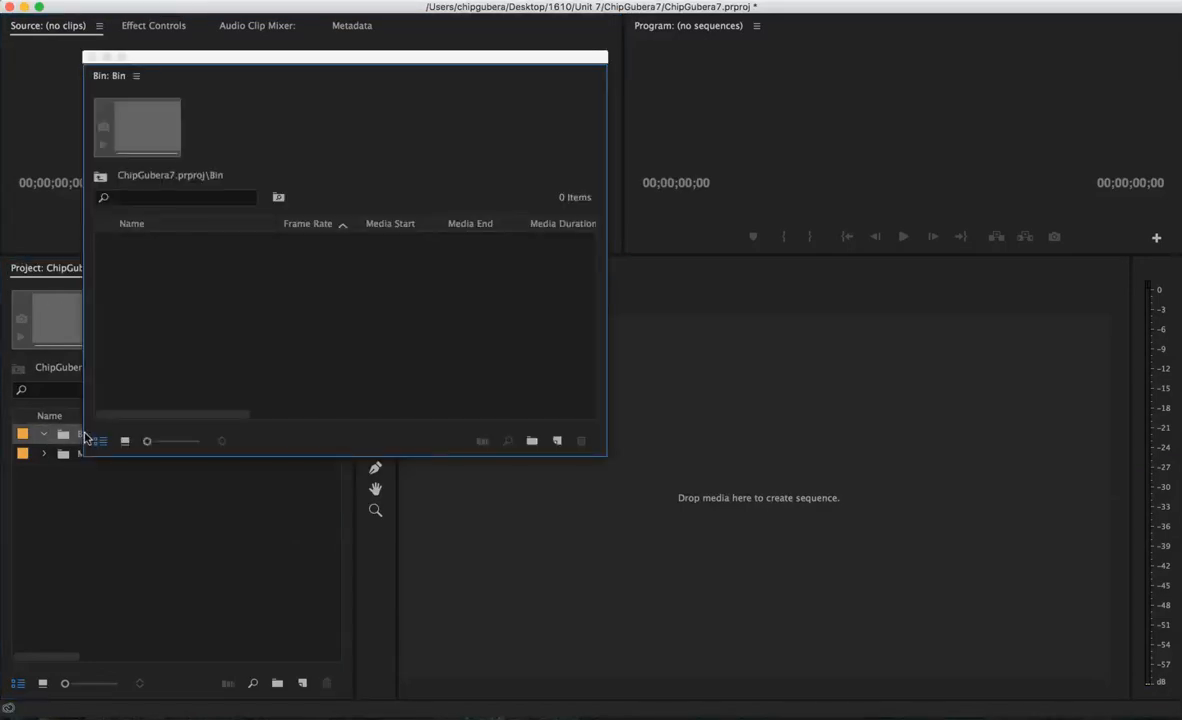
left_click(91, 57)
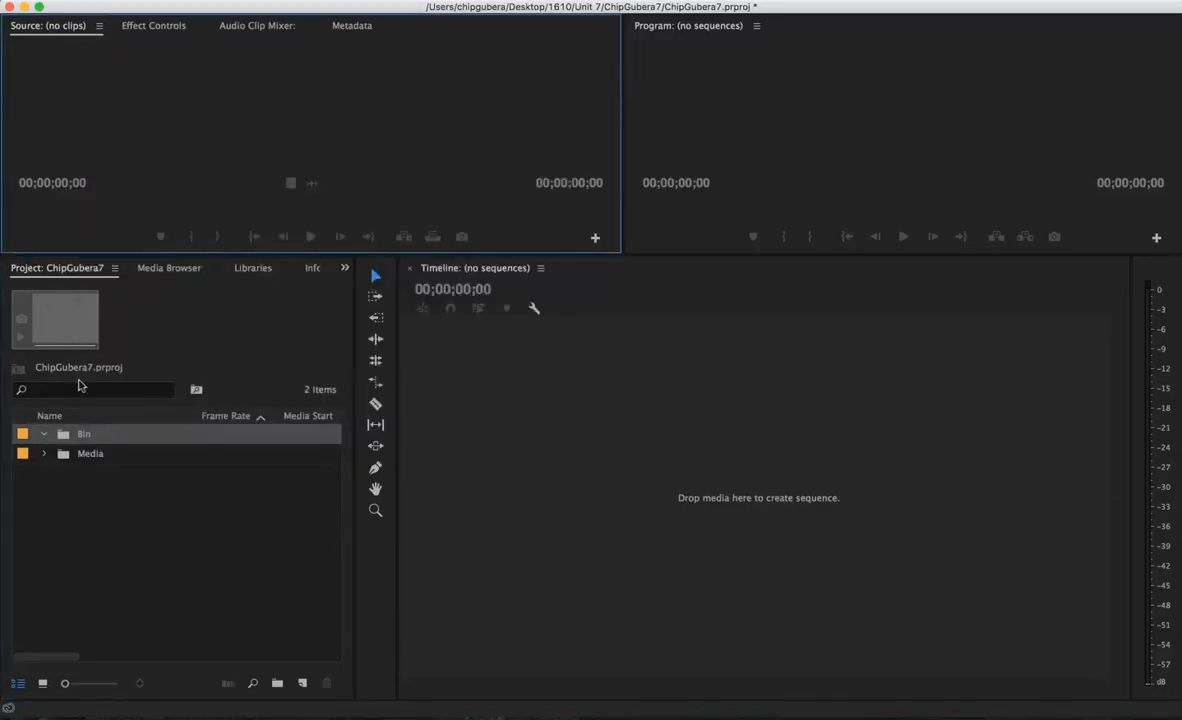
left_click(85, 440)
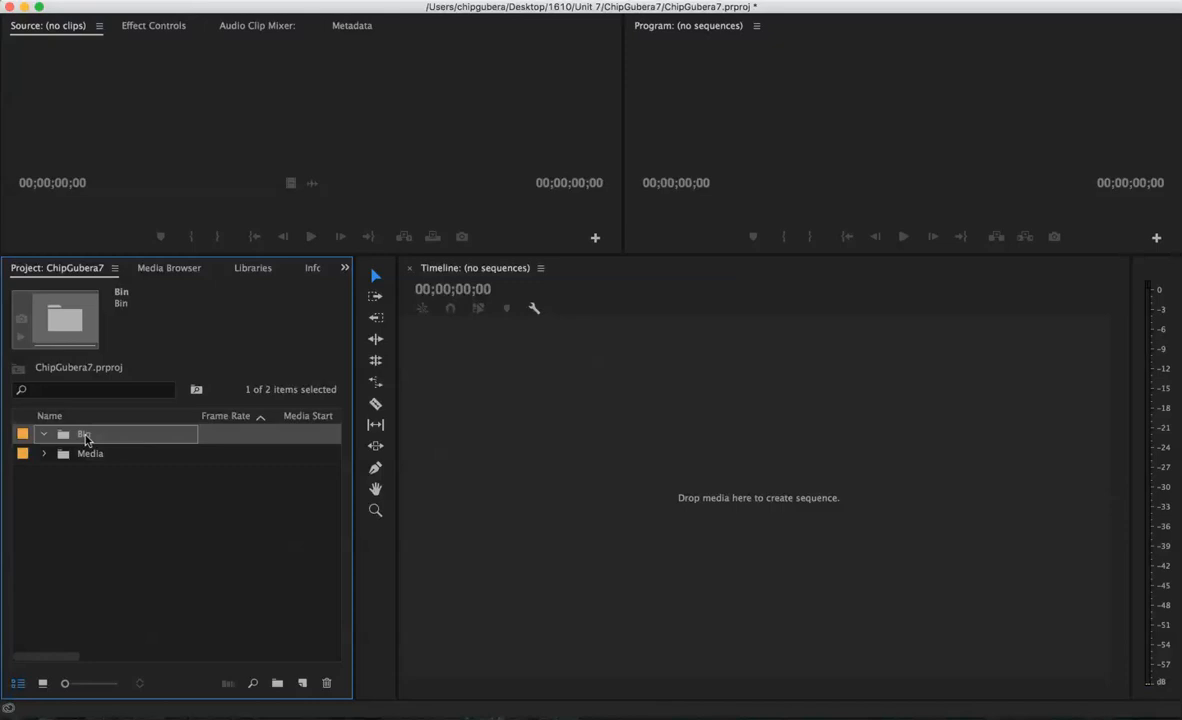
Rename the empty bin to Video
left_click(86, 440)
type("Video")
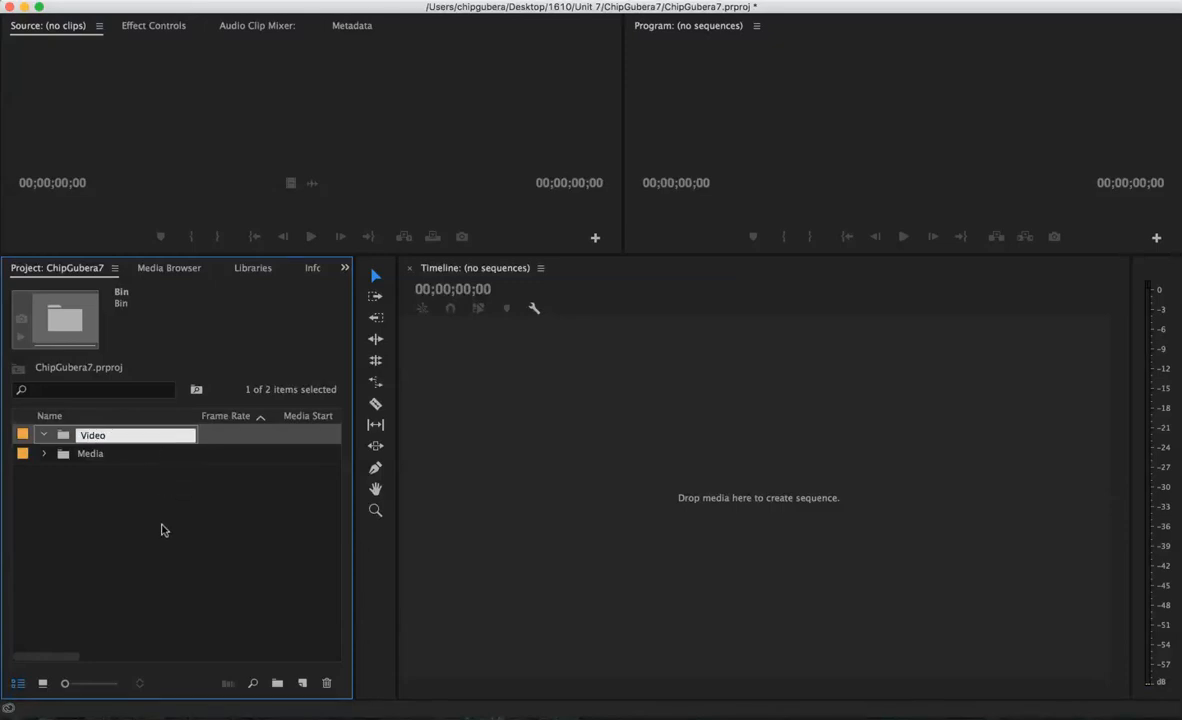
left_click(151, 484)
Create top-level Audio and Seq bins, deleting the stray extra bin created inside Audio
left_click(275, 686)
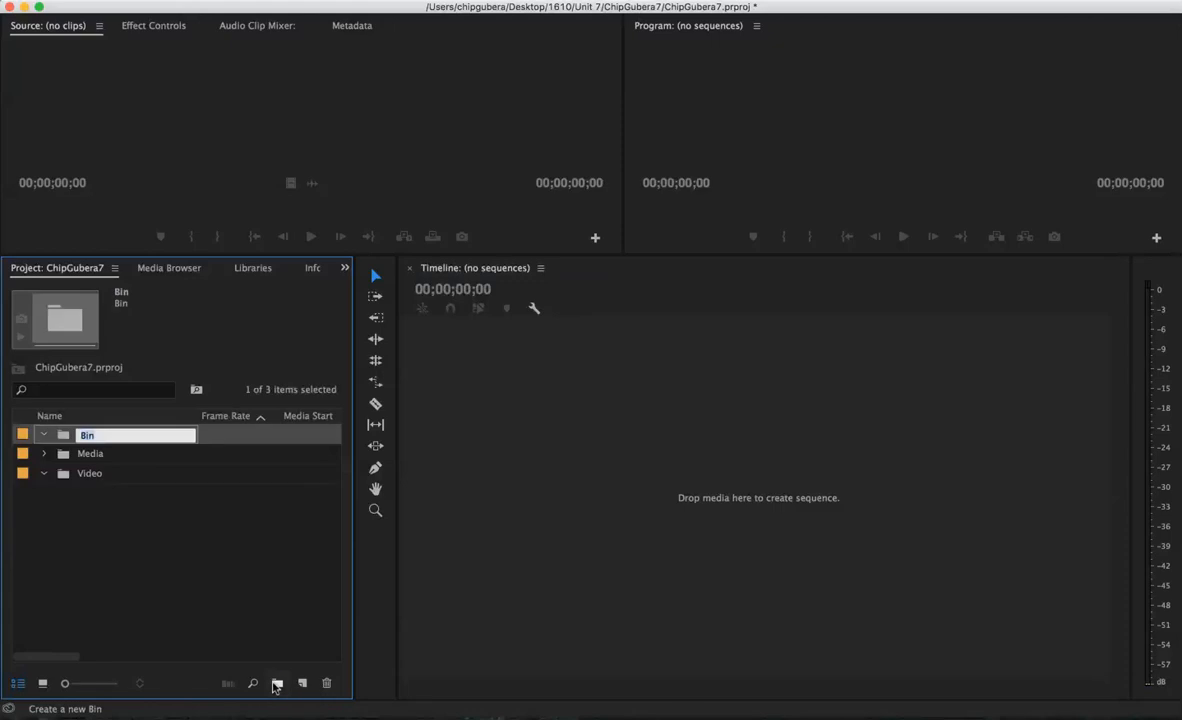
type("Audio")
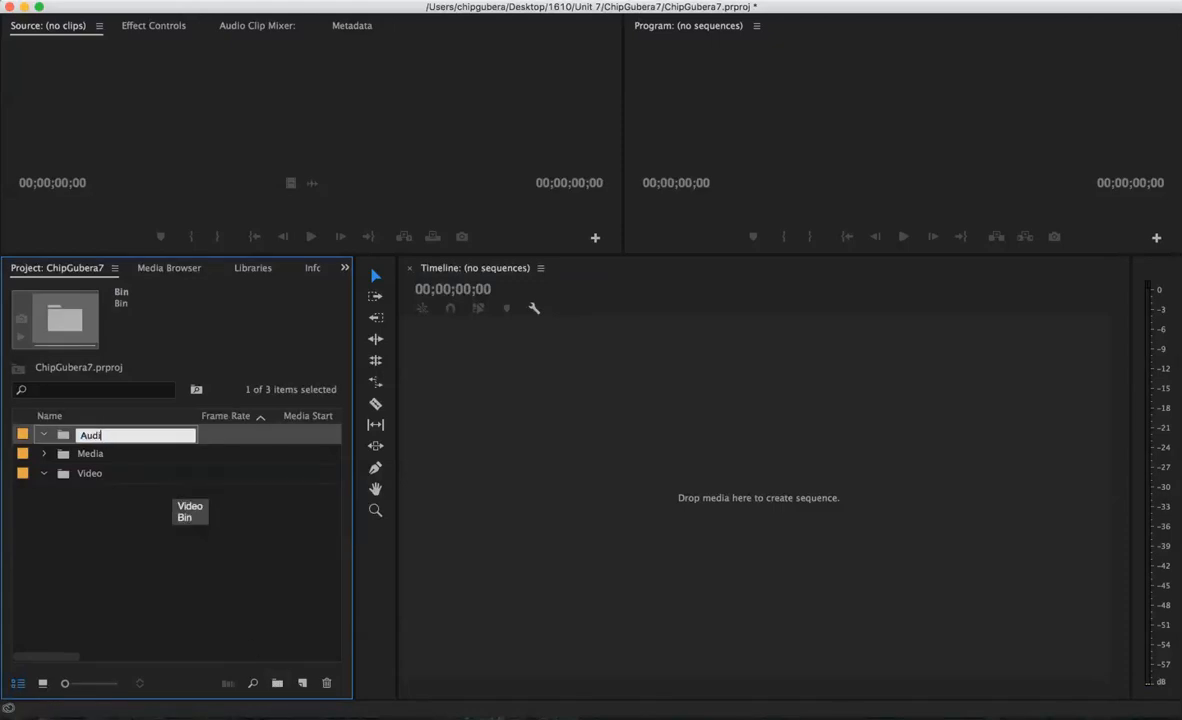
left_click(278, 684)
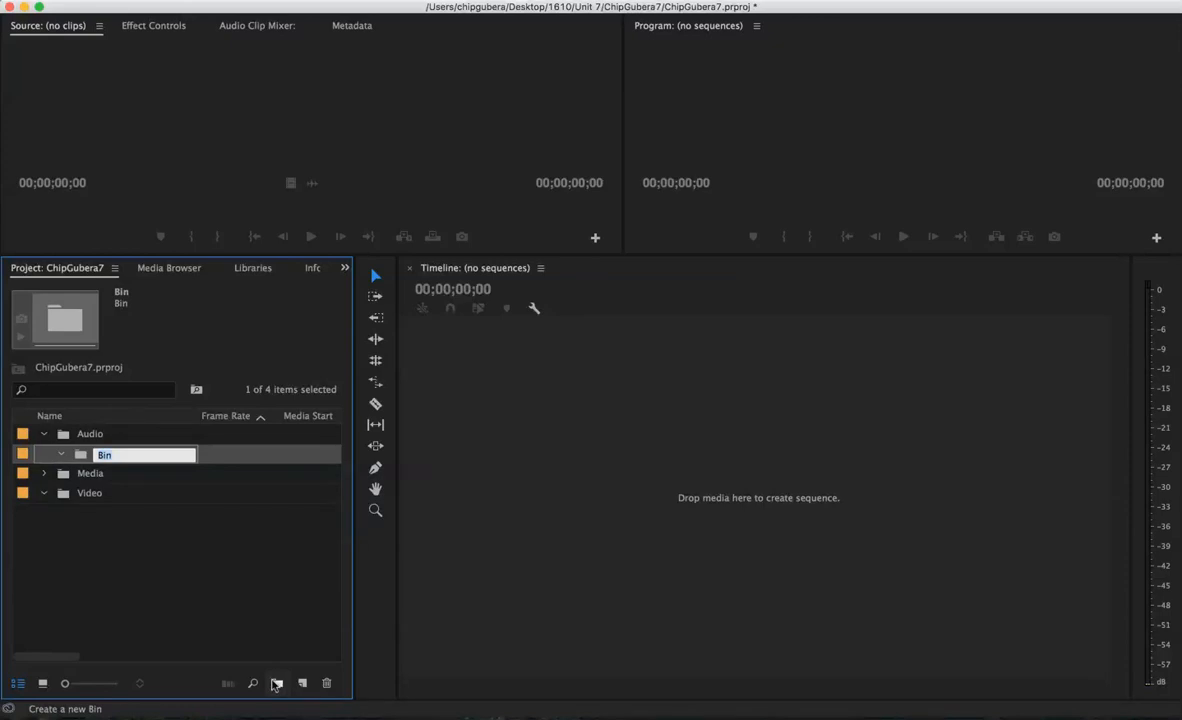
left_click(326, 686)
left_click(326, 686)
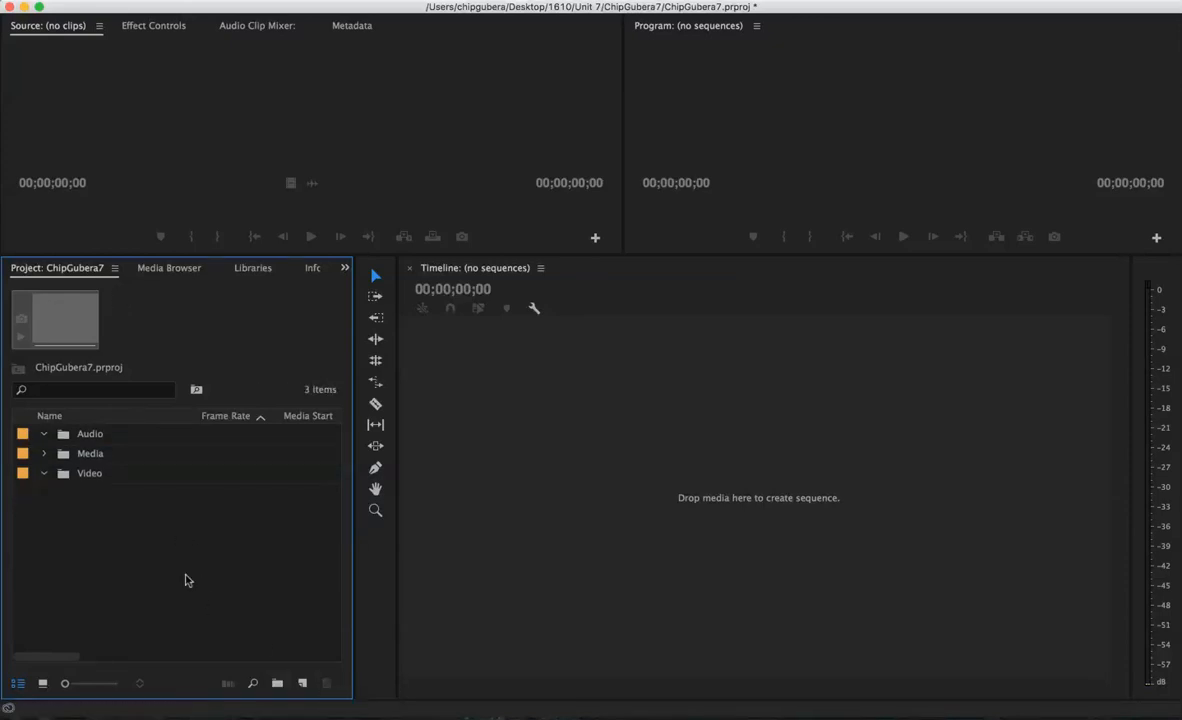
left_click(278, 686)
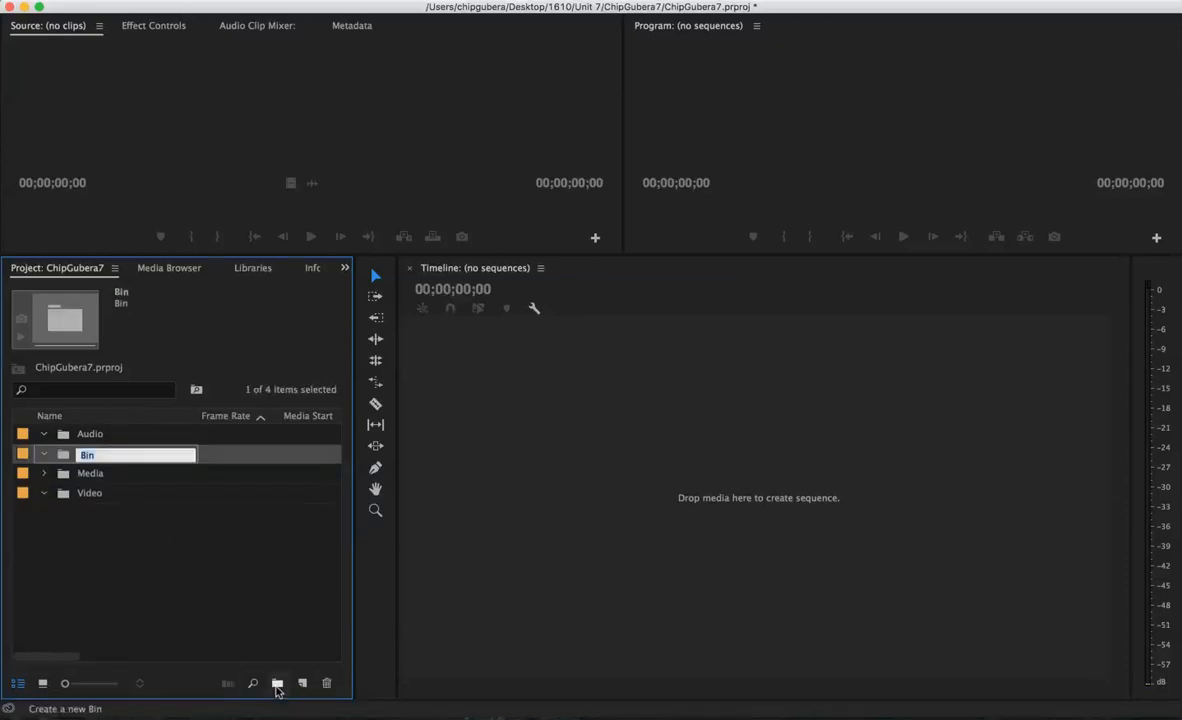
type("Seq")
left_click(165, 536)
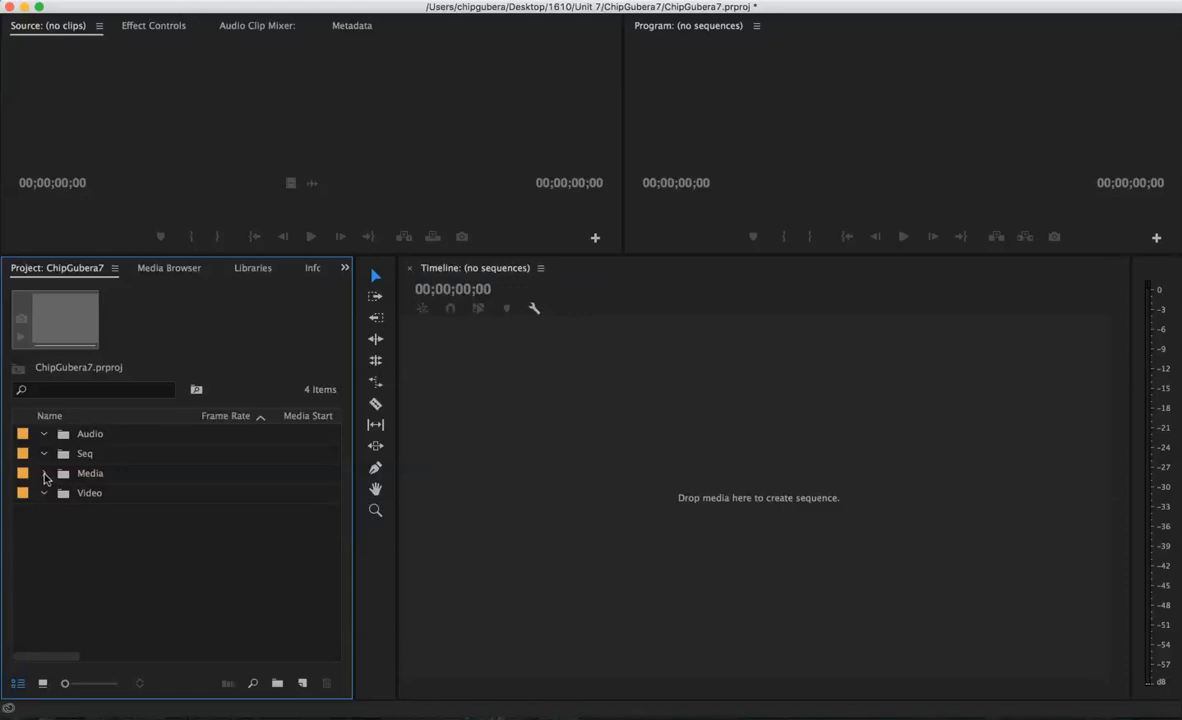
Expand the Media bin and inspect Option 2's clips, including 2A.mp4
left_click(43, 474)
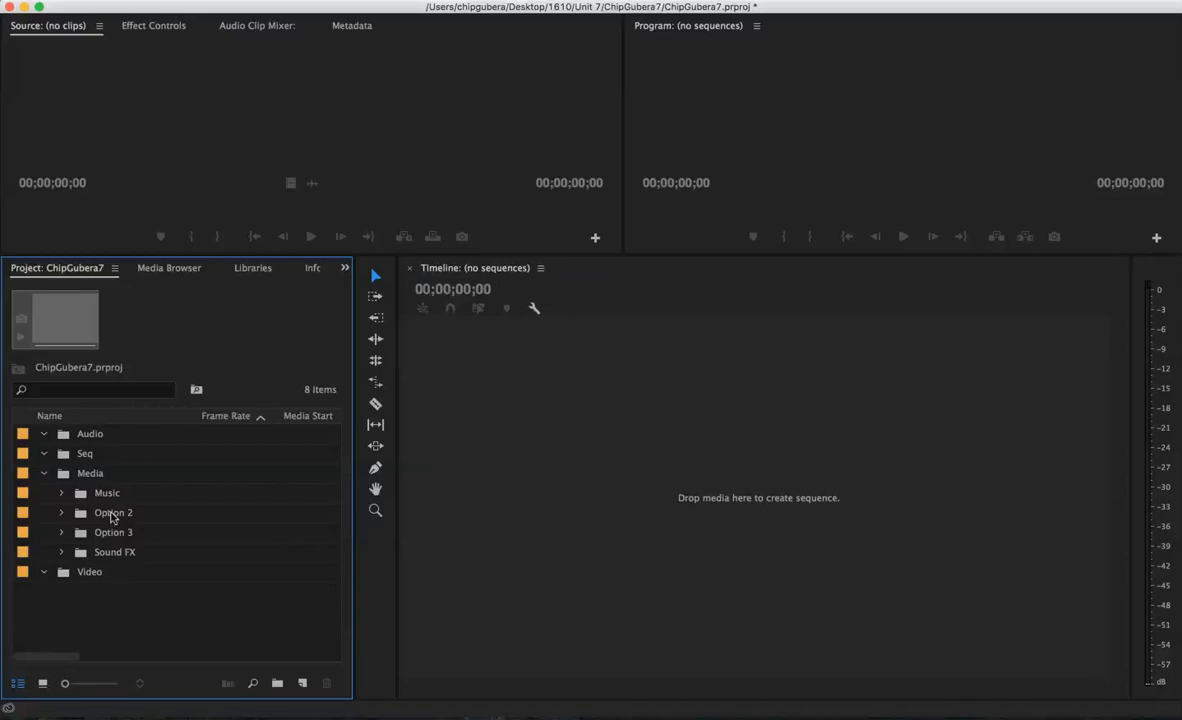
left_click(112, 513)
left_click(61, 513)
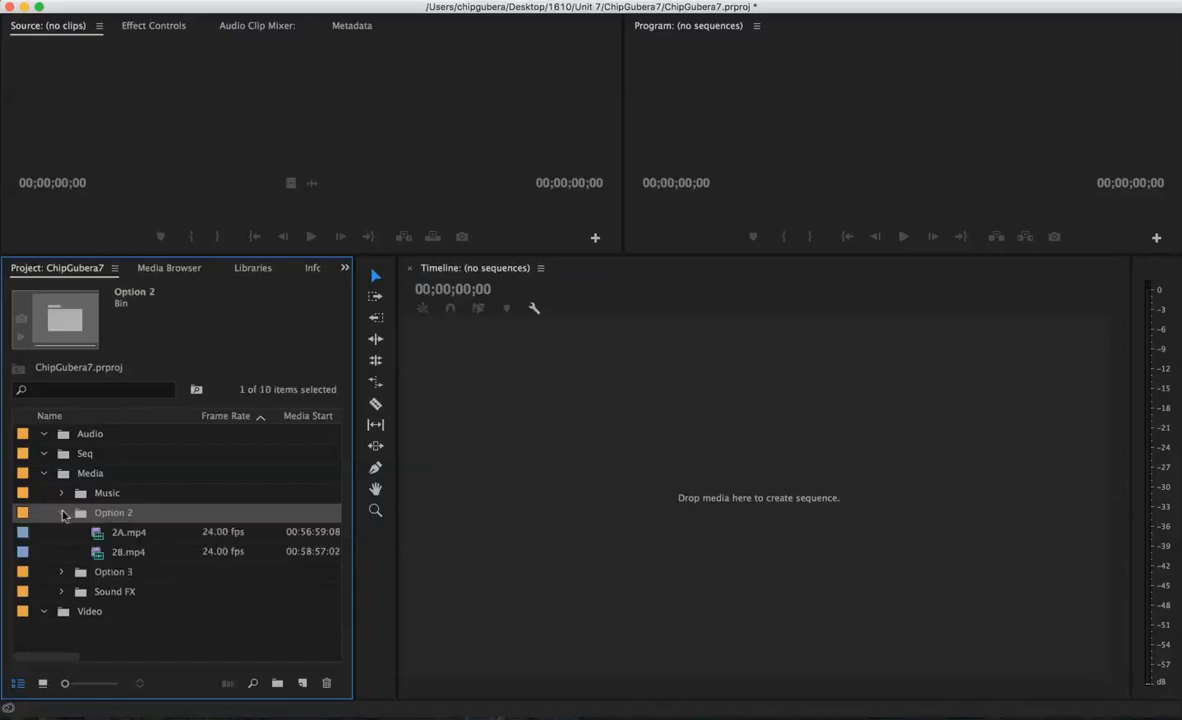
left_click(105, 536)
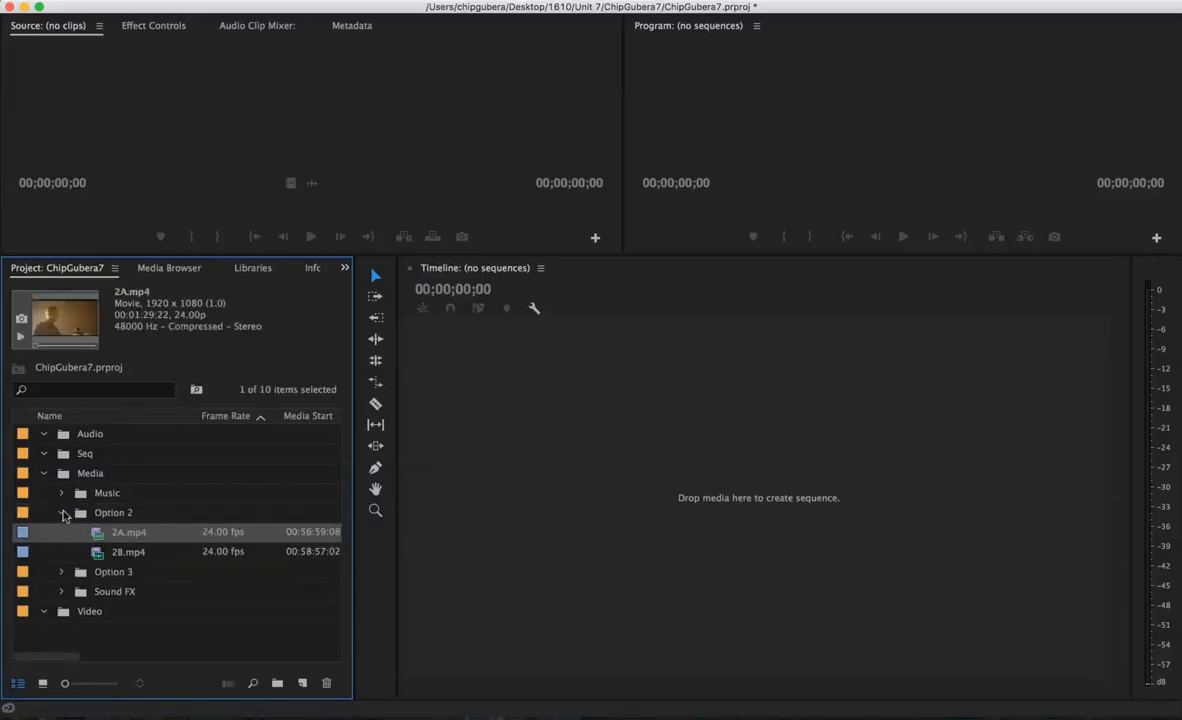
left_click(61, 513)
Rename Option 2 to Scene 1 and Option 3 to Scene 2
left_click(114, 516)
left_click(114, 516)
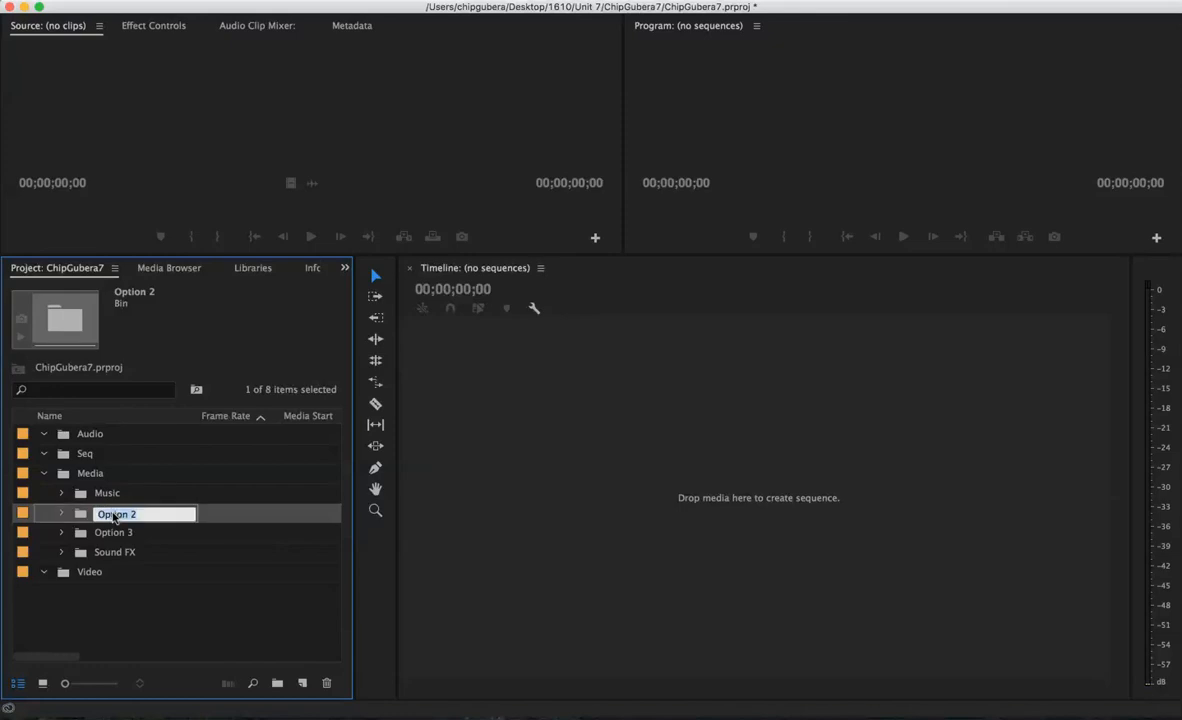
type("Scene 1")
left_click(108, 533)
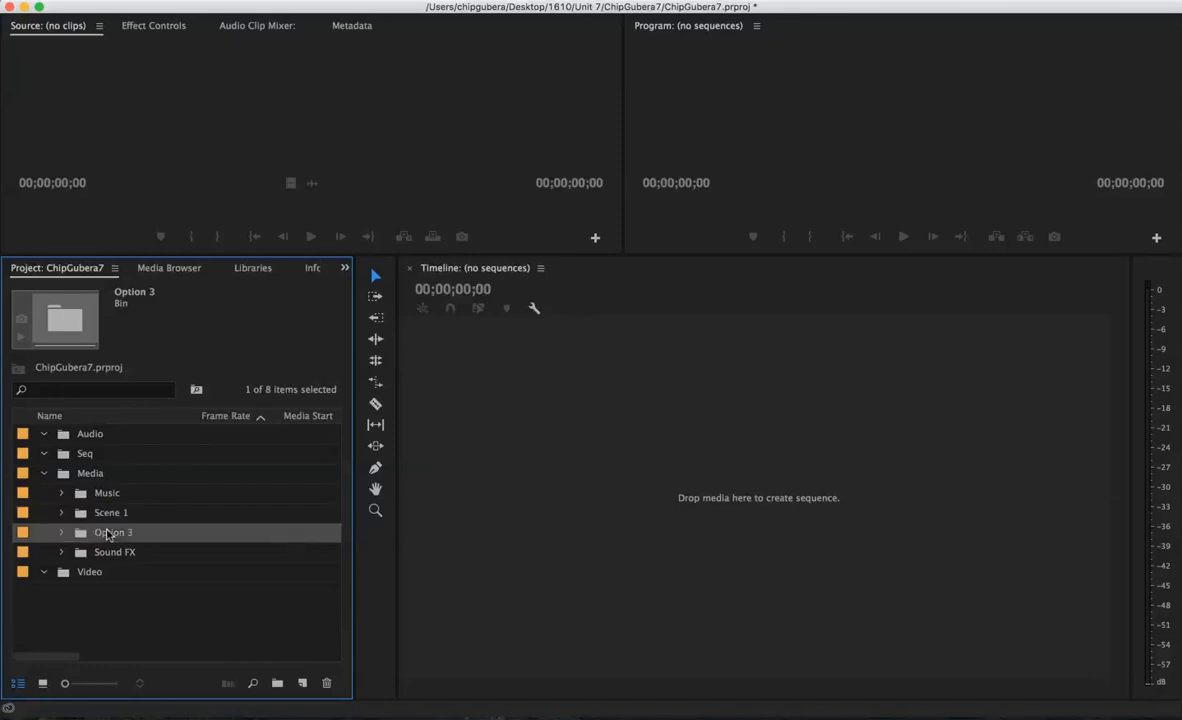
left_click(108, 533)
type("Scene 2")
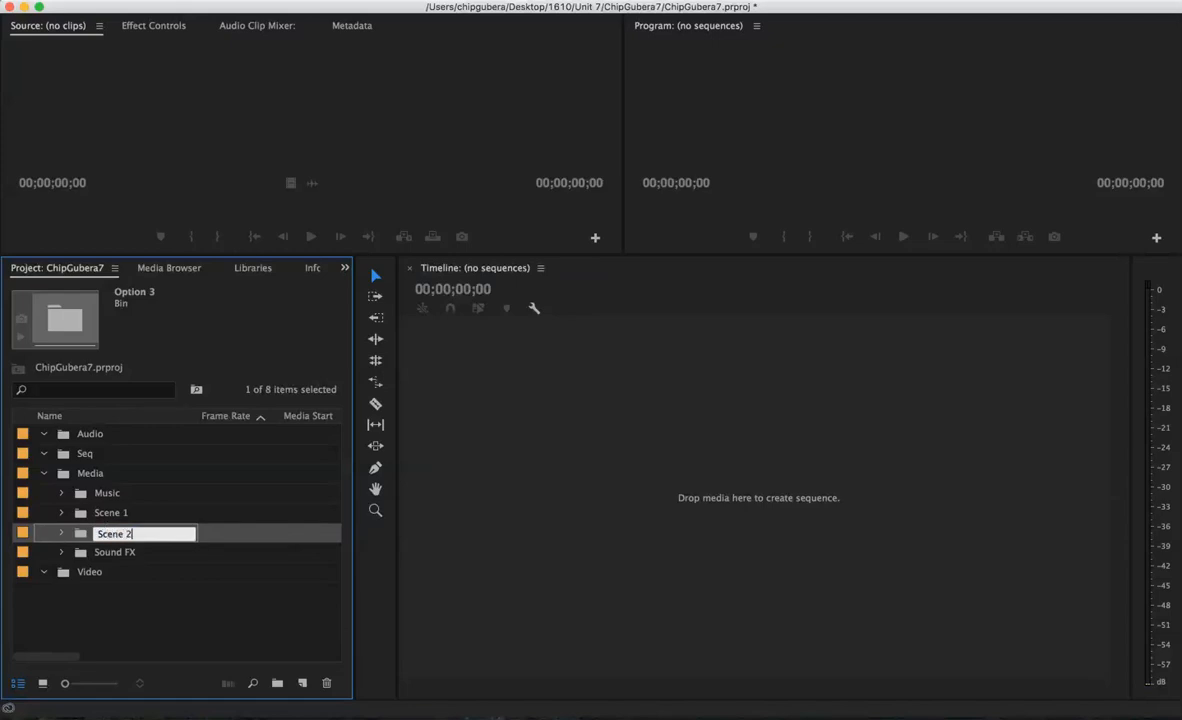
left_click(127, 609)
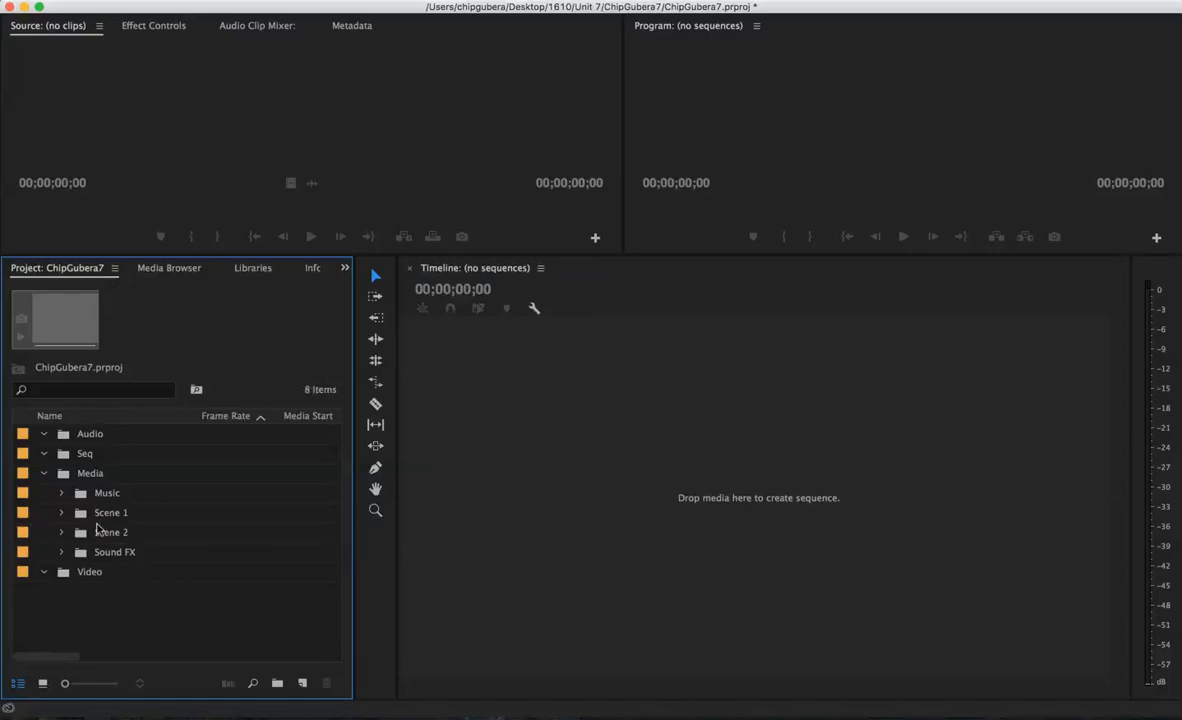
Move the Scene 1 and Scene 2 bins into Video
left_click(87, 514)
left_click(83, 536)
left_click_drag(83, 540, 62, 575)
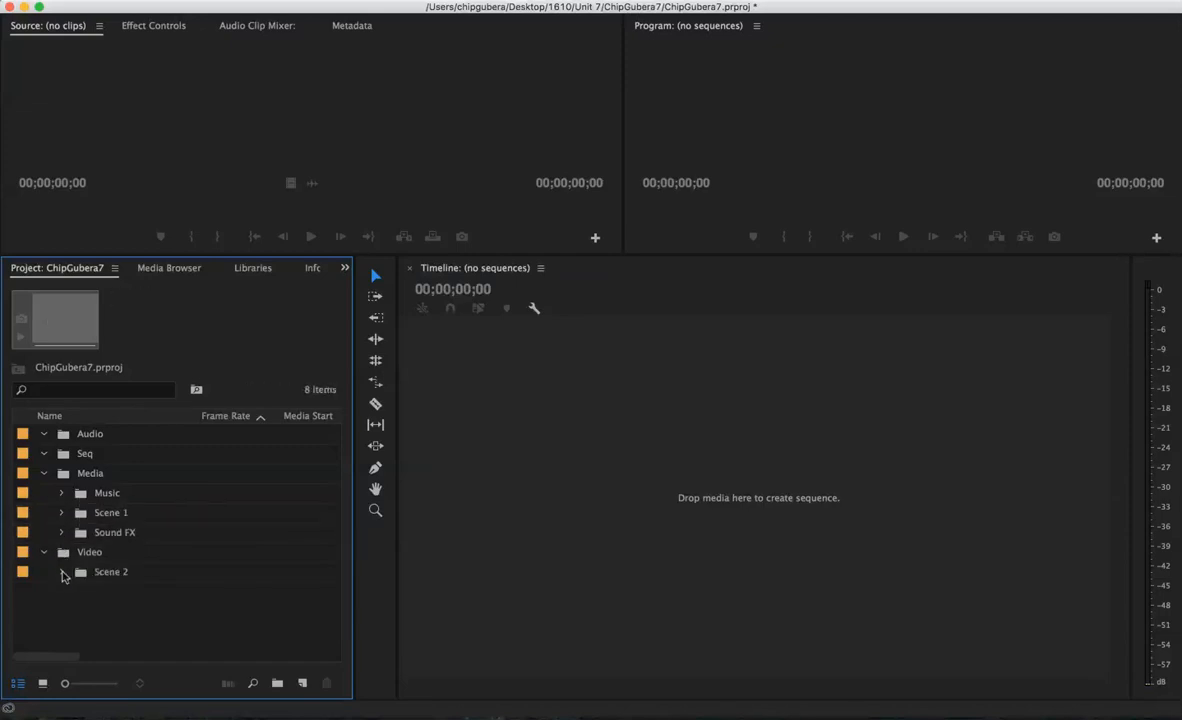
left_click(76, 512)
left_click_drag(66, 553, 64, 552)
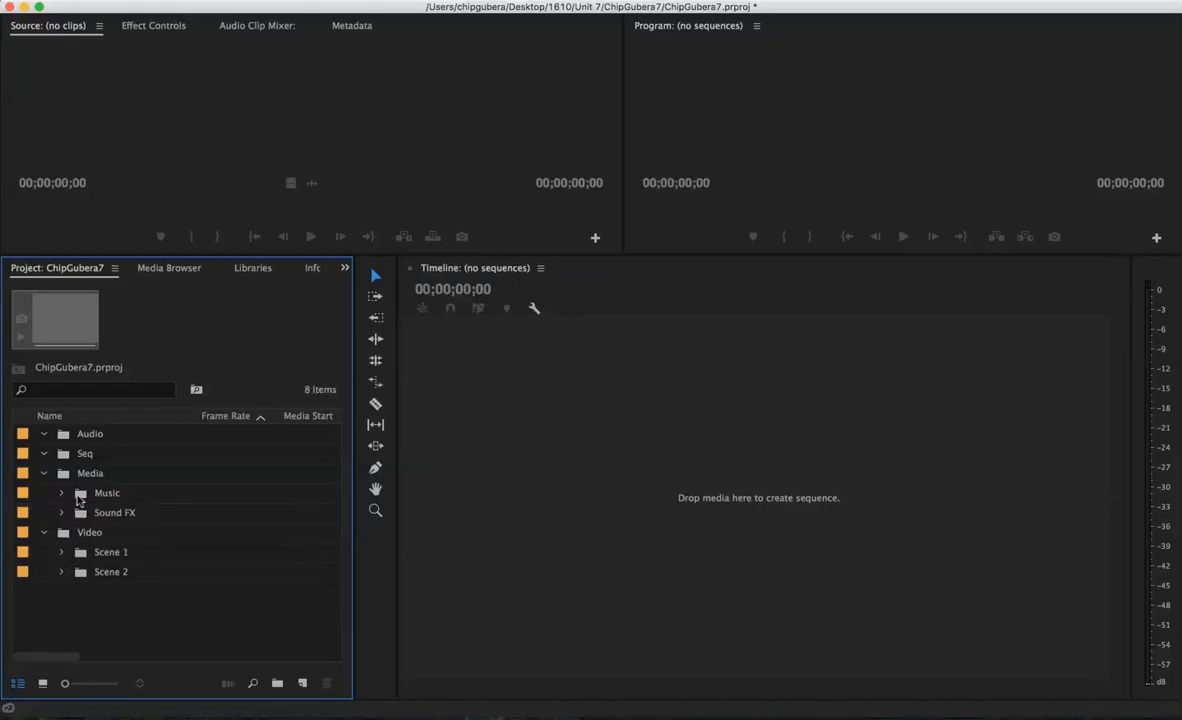
Move Music and Sound FX into Audio, delete the empty Media bin, and collapse Audio and Video
left_click_drag(77, 500, 70, 433)
left_click_drag(82, 512, 63, 434)
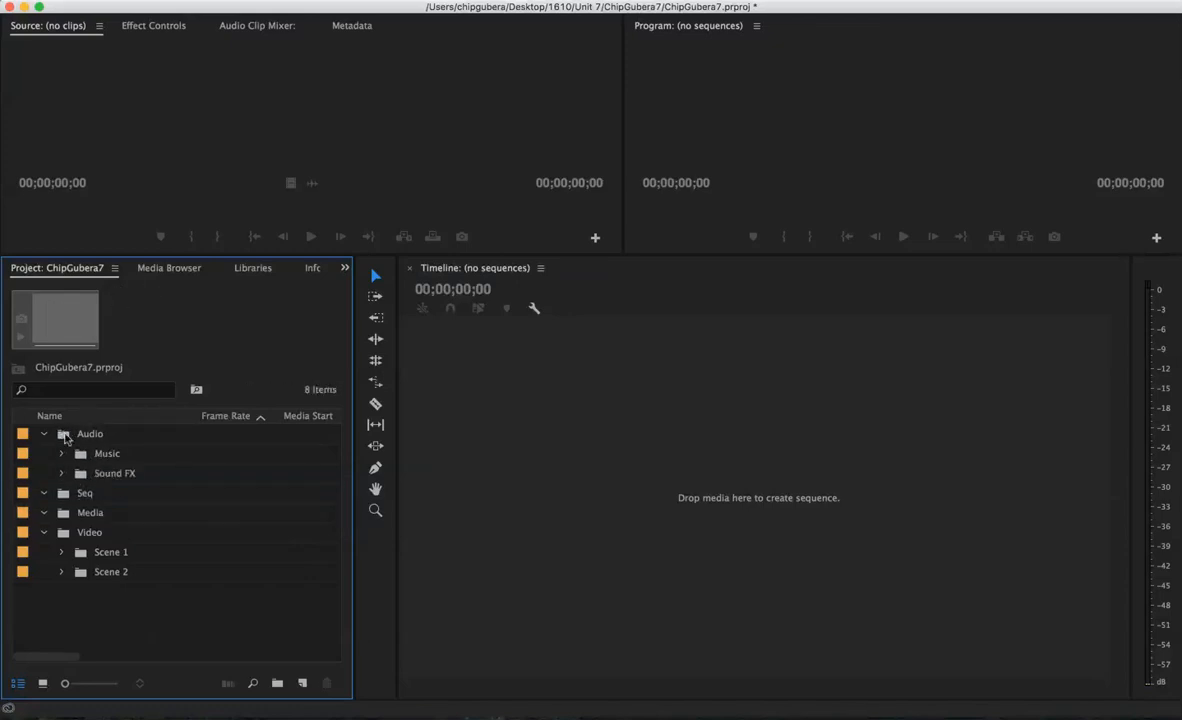
left_click(89, 515)
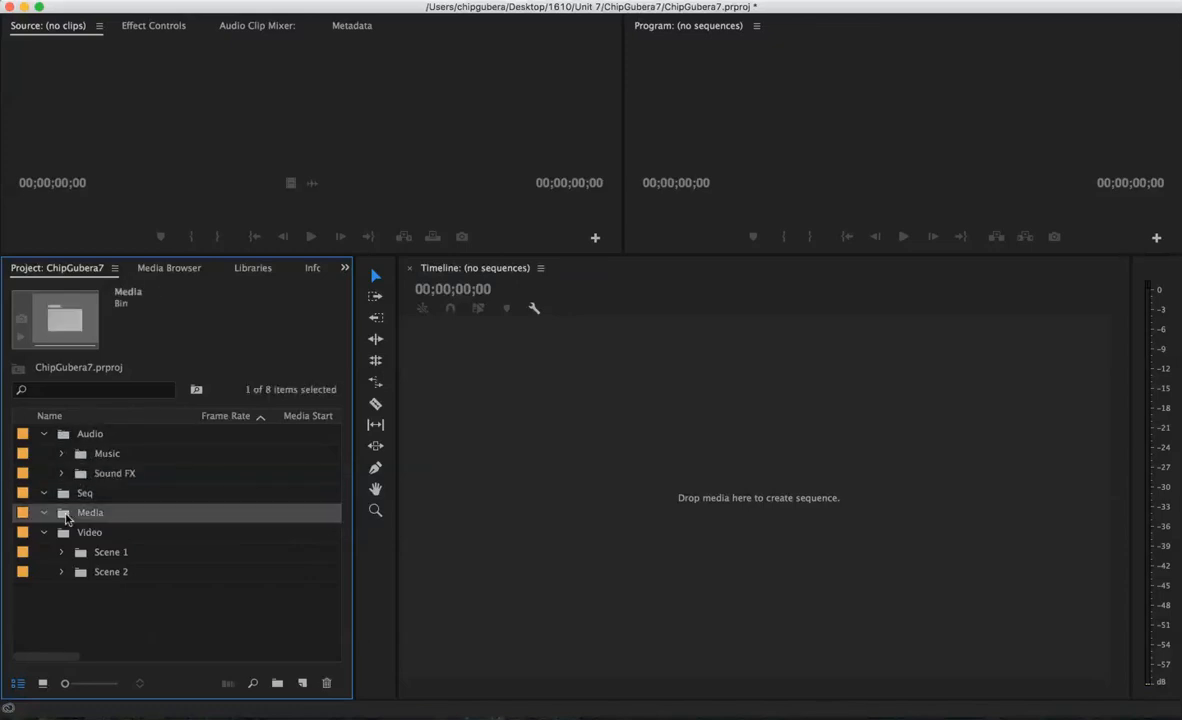
left_click(326, 683)
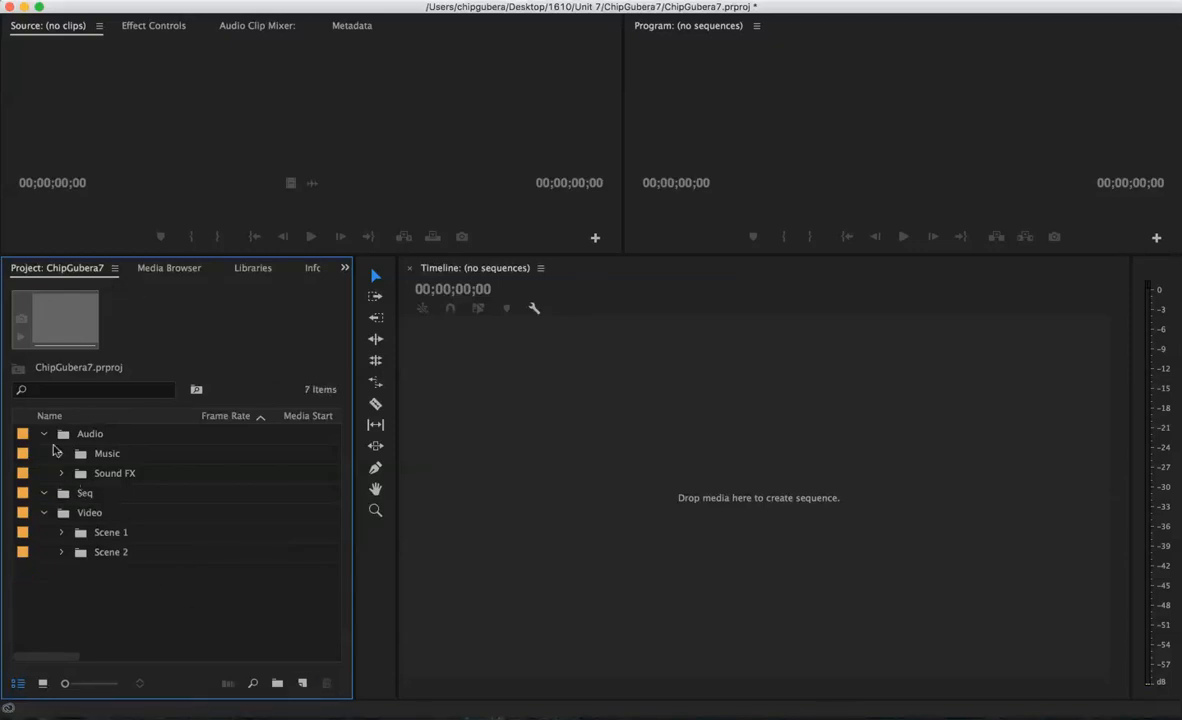
left_click(43, 434)
left_click(45, 474)
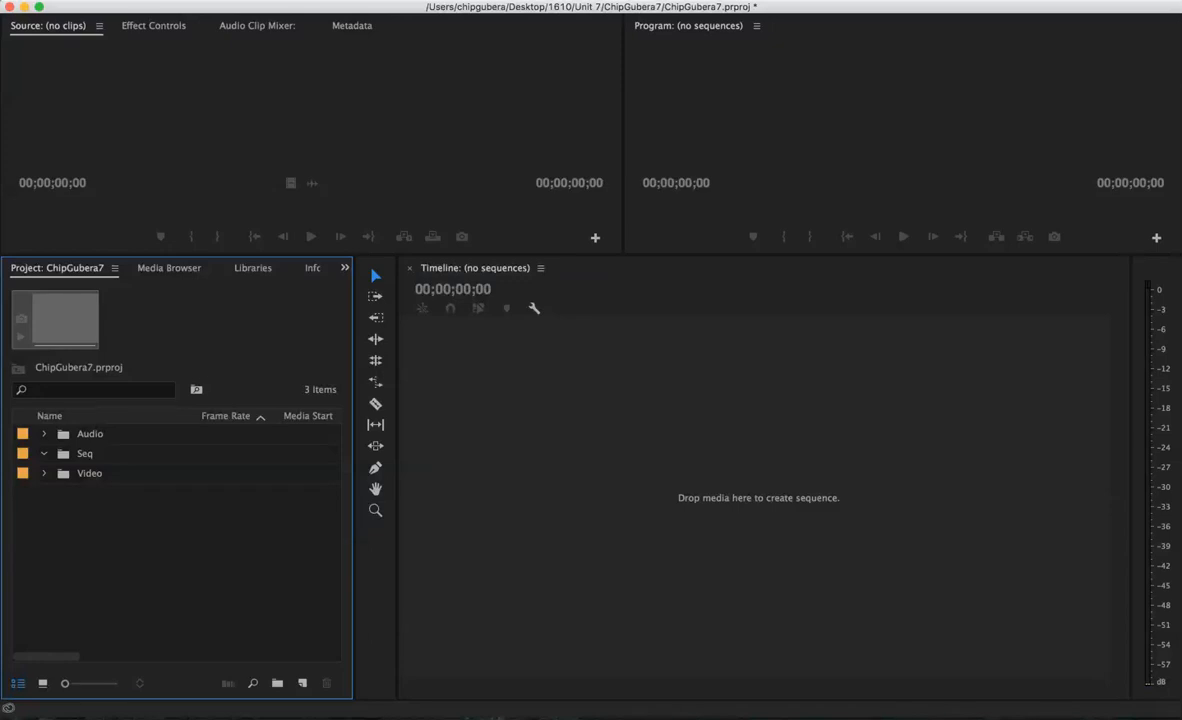
left_click(697, 2)
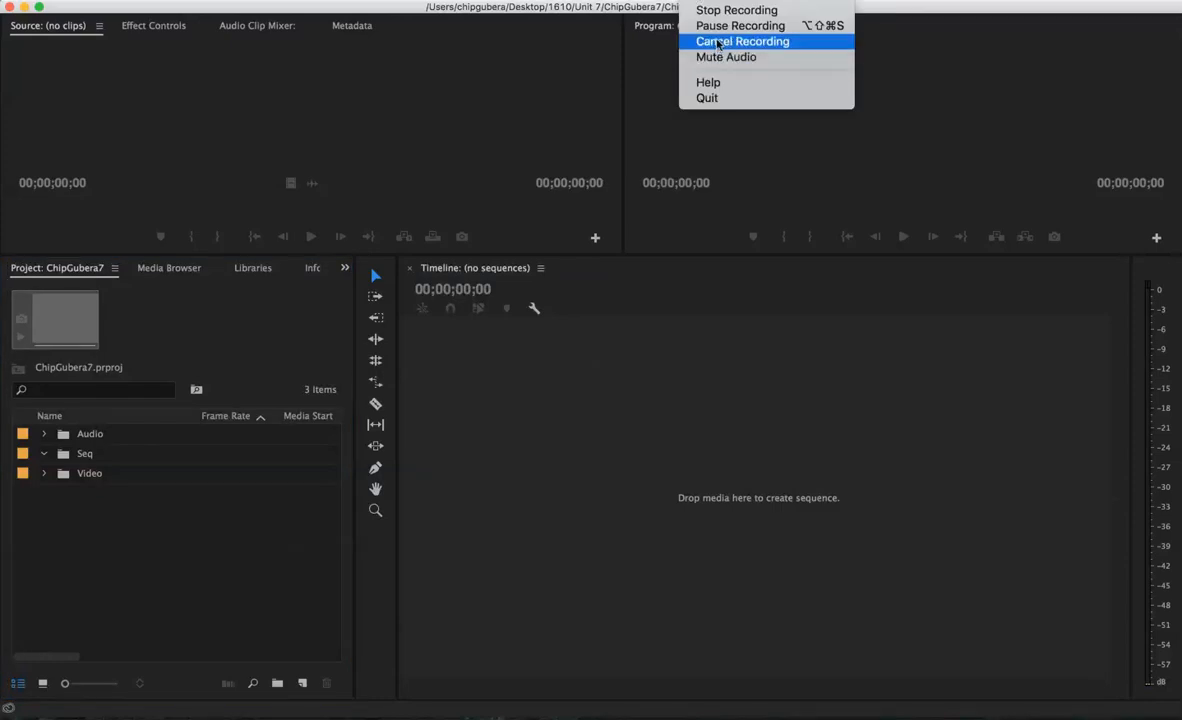